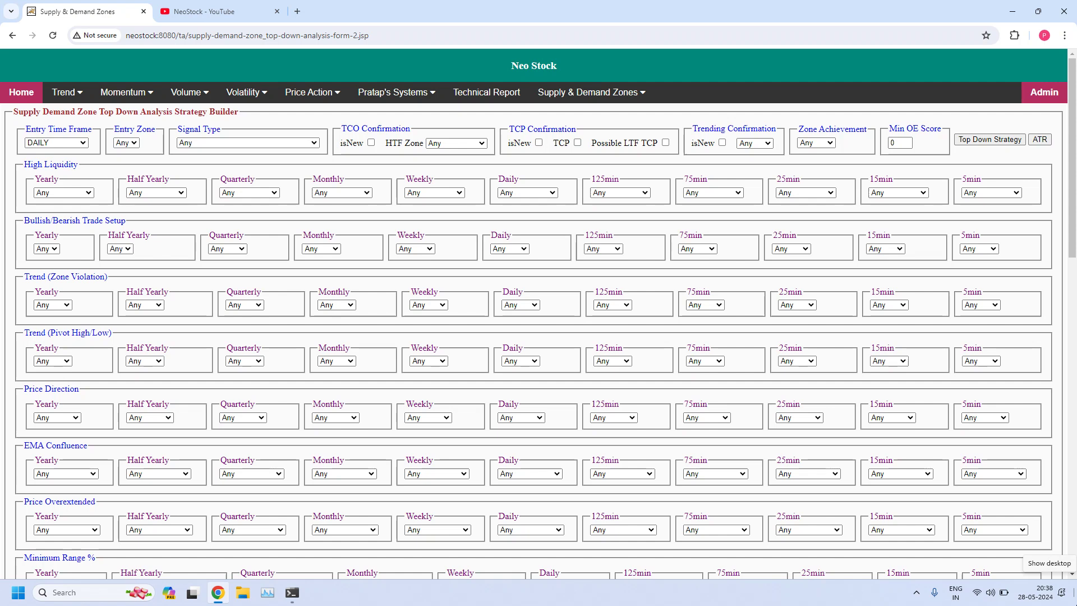
- Switch from the strategy builder to the NeoStock YouTube browser tab
click(255, 17)
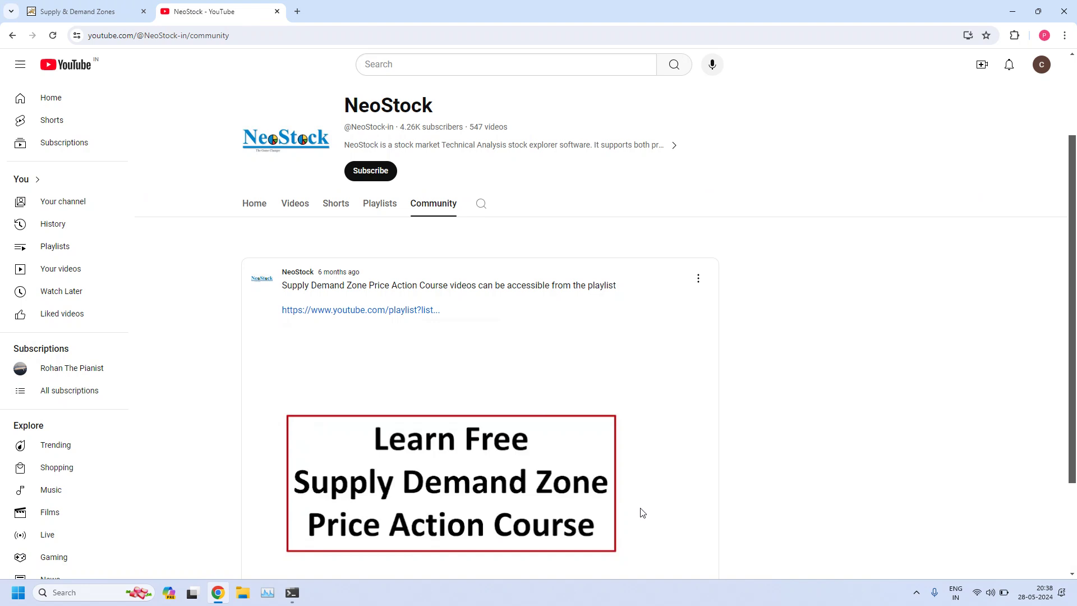
- Scroll the Community posts and open the free Supply Demand Zone Price Action Course playlist
scroll(643, 513, up, 2)
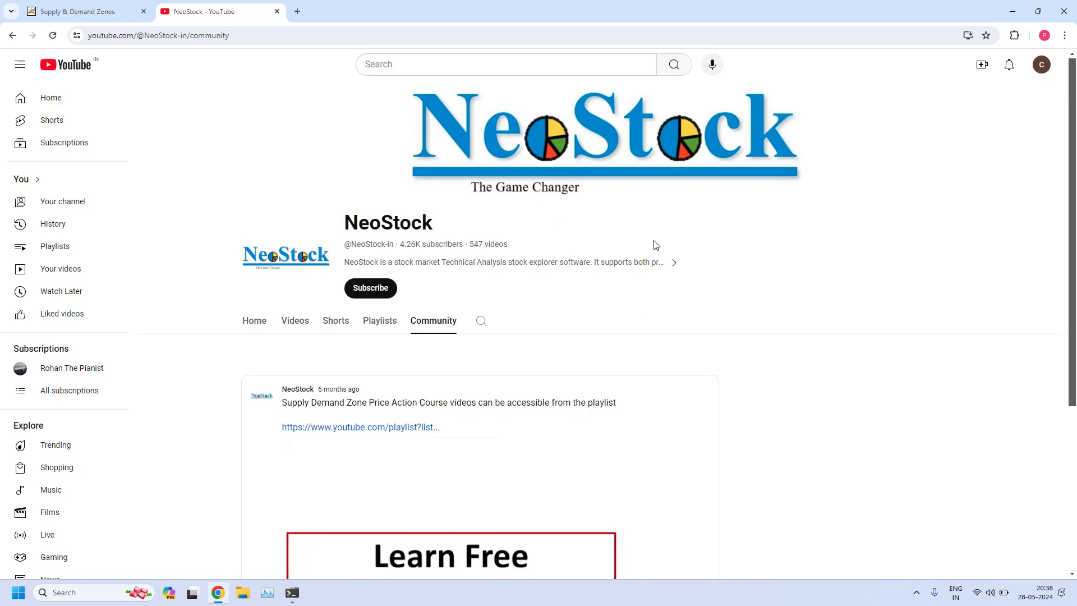
scroll(805, 216, down, 2)
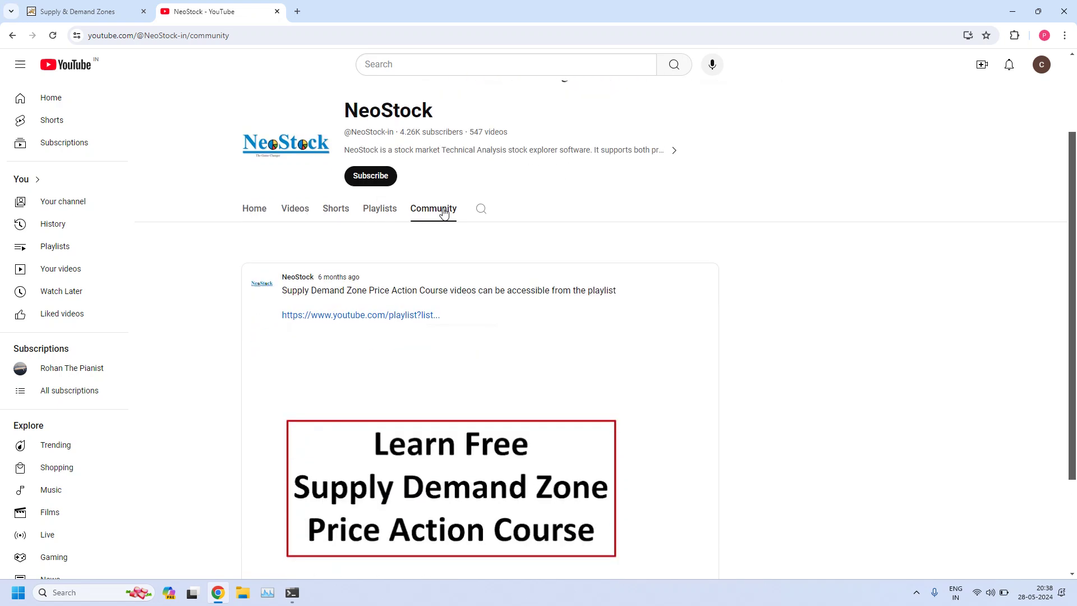
scroll(418, 353, down, 1)
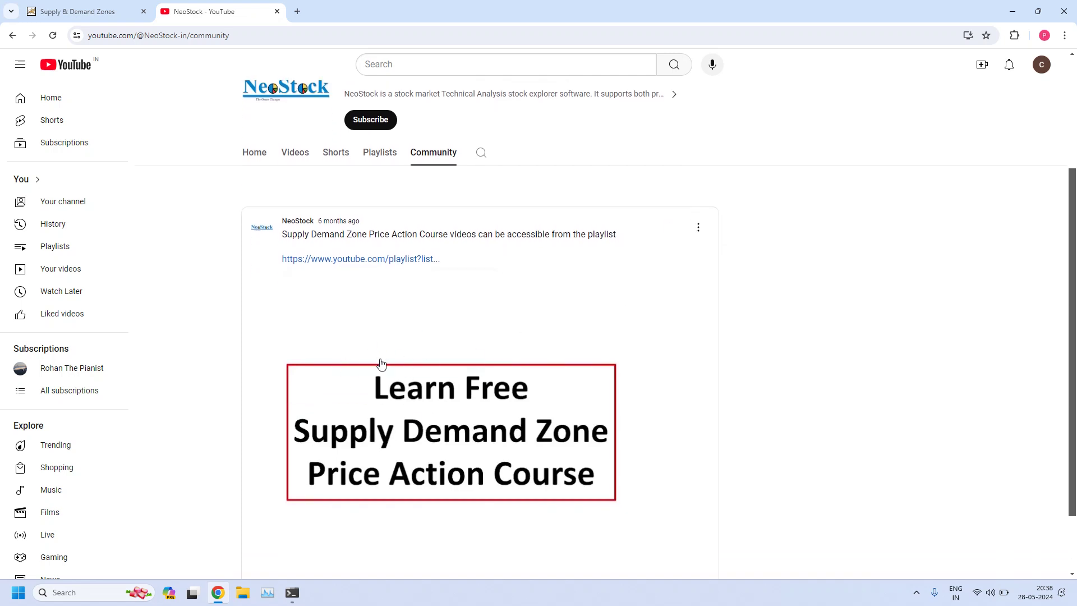
scroll(379, 363, up, 1)
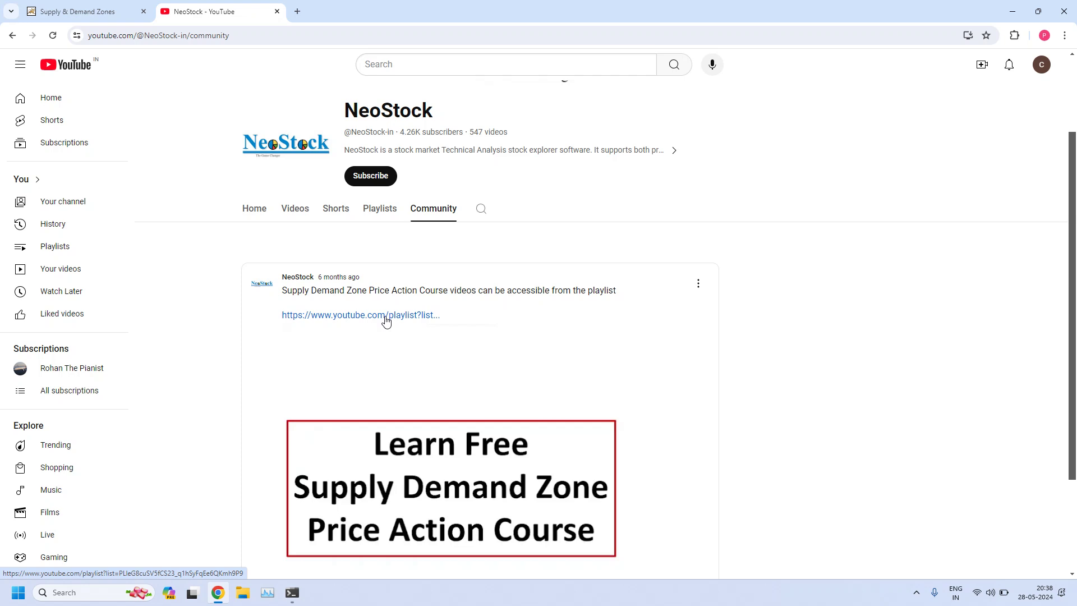
click(385, 317)
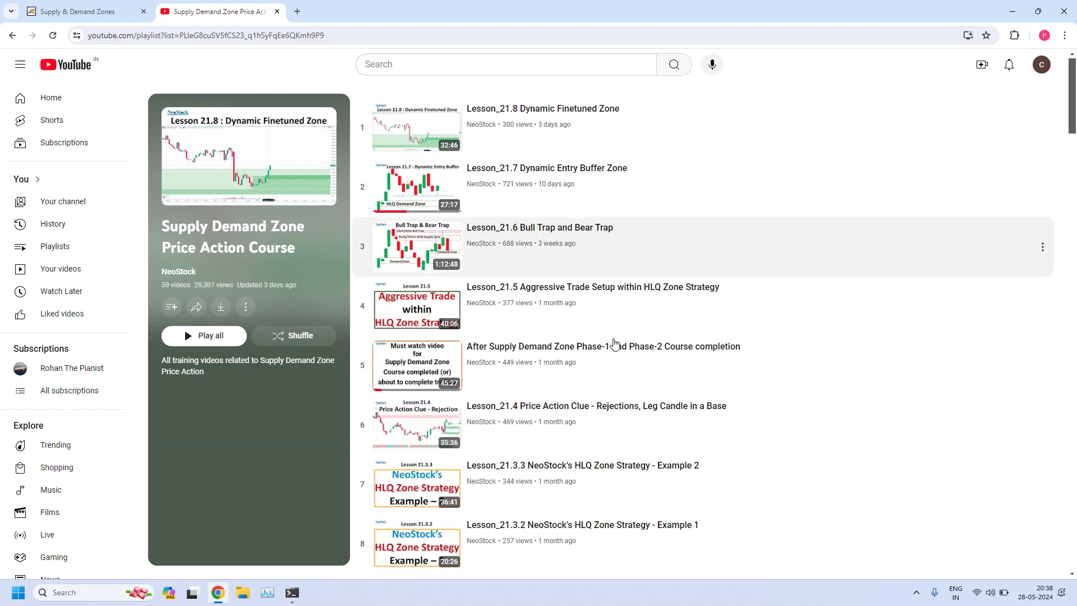
- Look through the 59-lesson playlist, then close the YouTube tab
drag(1072, 103, 714, 560)
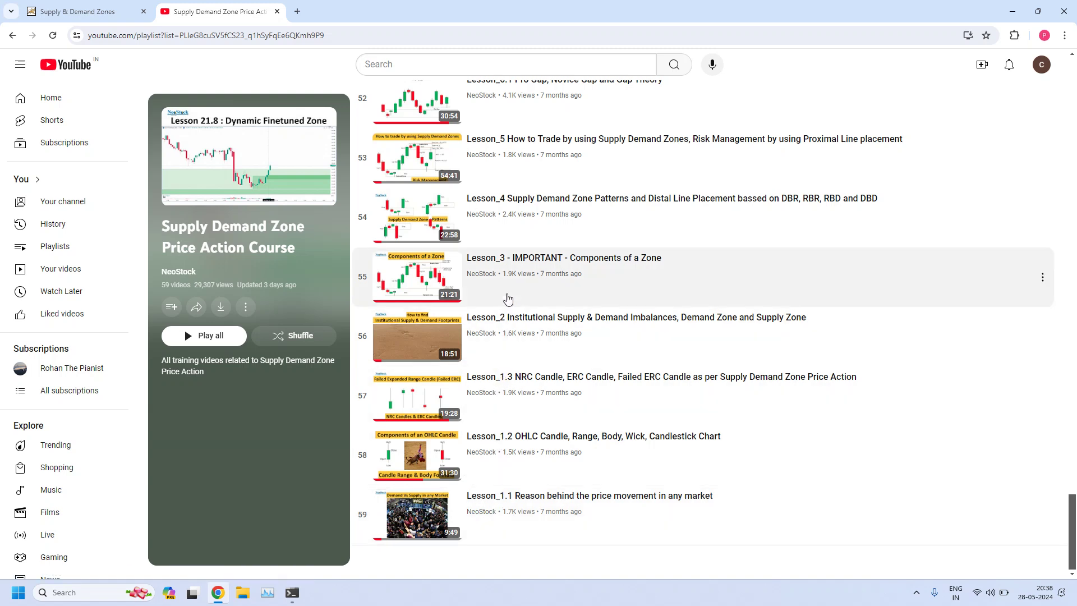
scroll(507, 252, up, 4)
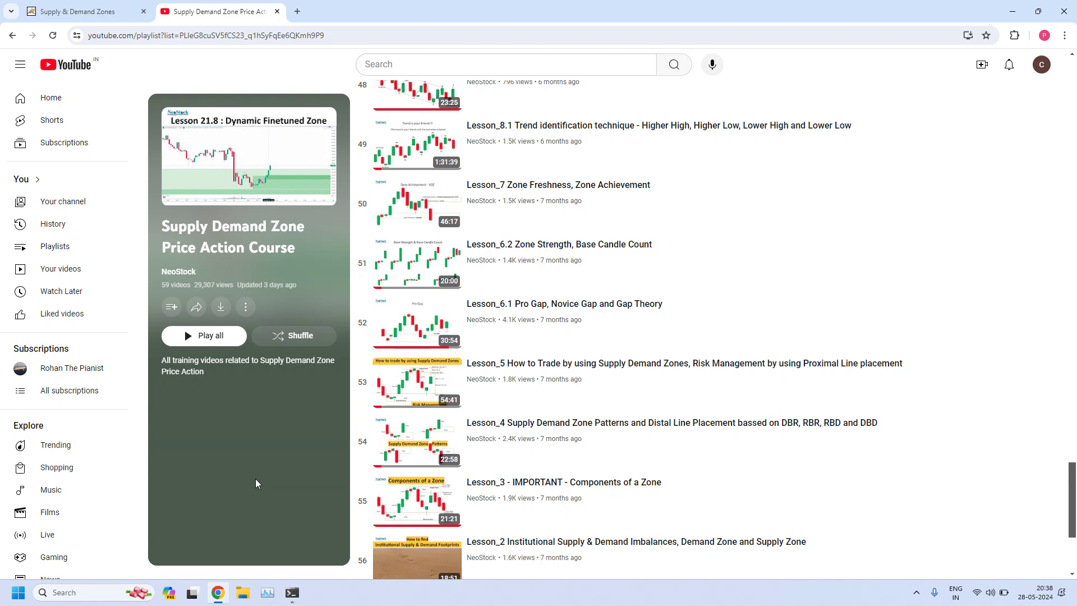
scroll(256, 483, up, 1)
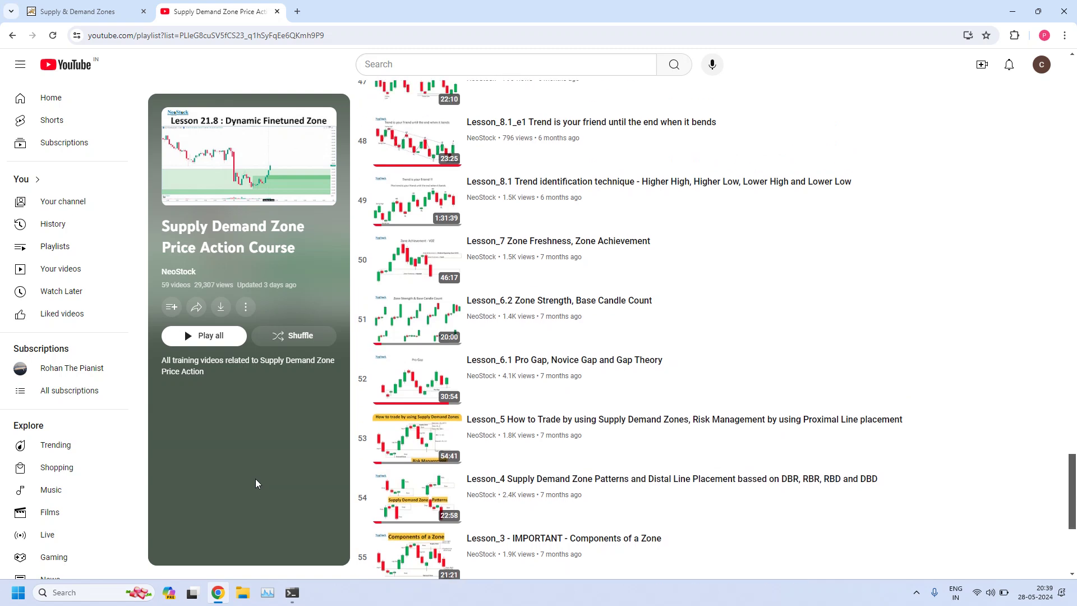
click(278, 11)
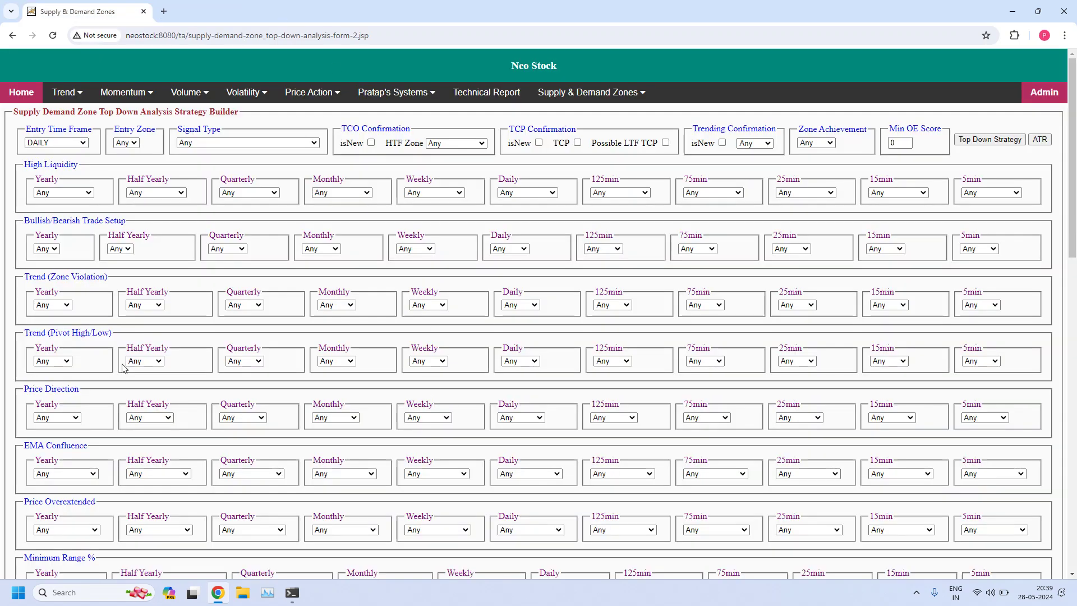
- Run the Top Down Strategy scan with Entry Time Frame QUARTERLY and Signal Type NEAR_ANY_DZ
click(83, 143)
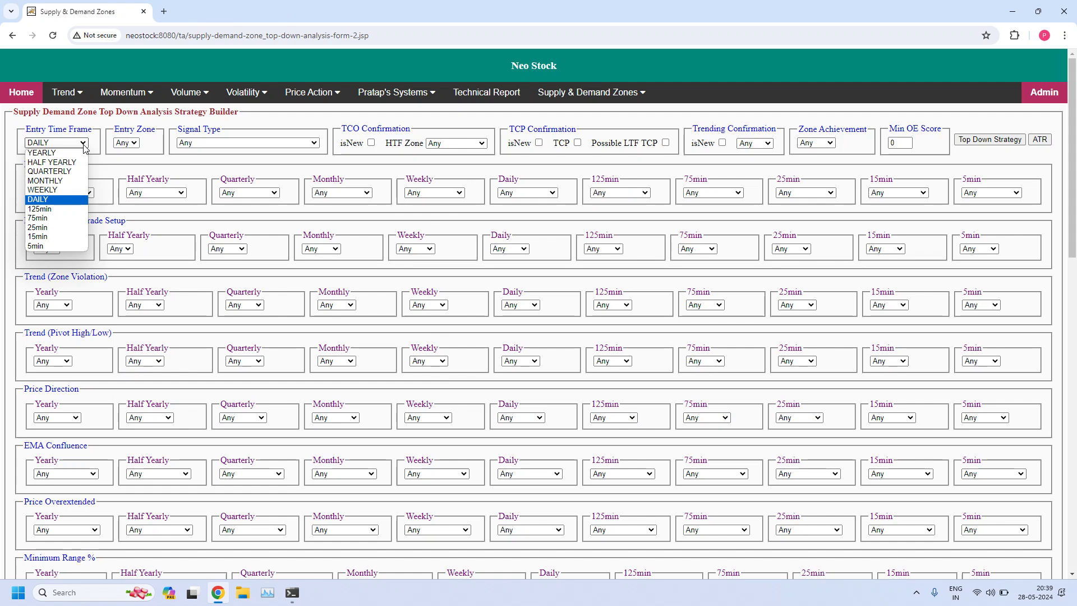
click(66, 171)
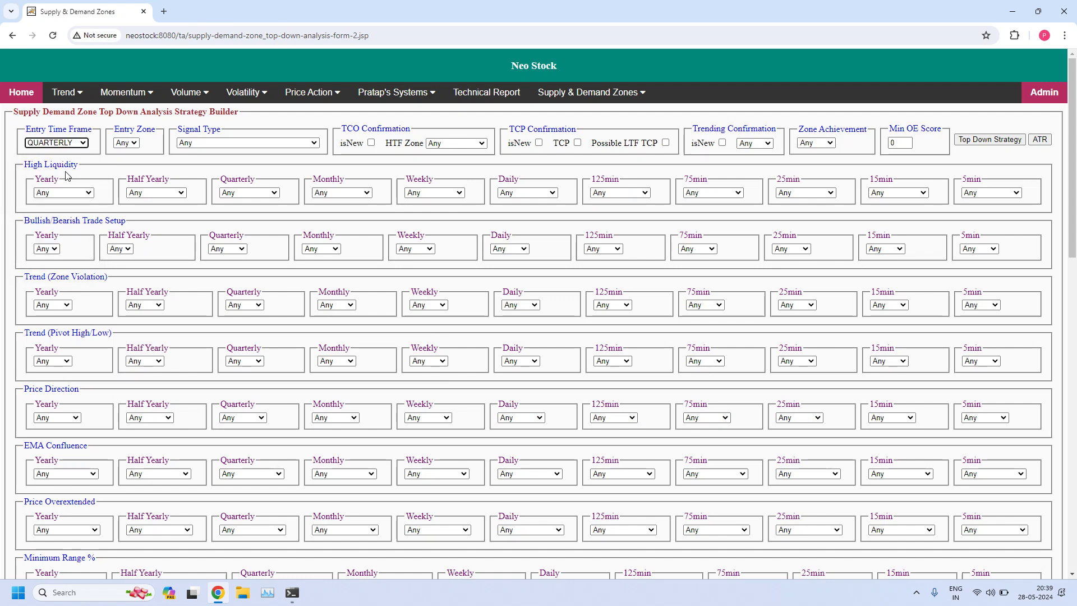
click(274, 143)
click(240, 180)
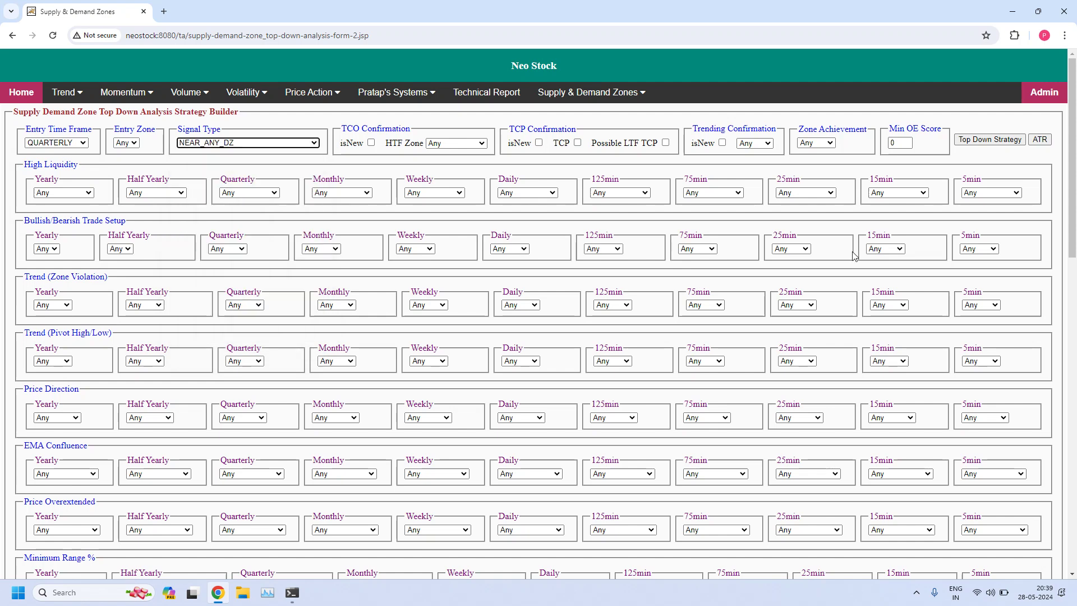
click(988, 140)
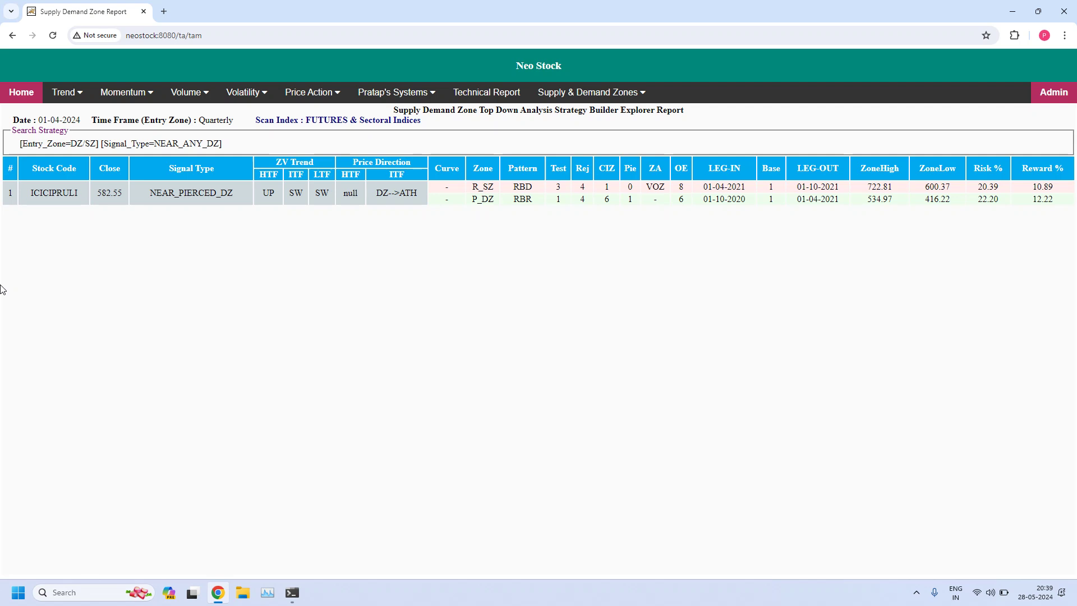
- Rerun the QUARTERLY scan with NEAR_ANY_SZ signals, then return to the builder form
click(11, 35)
click(76, 143)
click(75, 147)
click(241, 145)
click(226, 190)
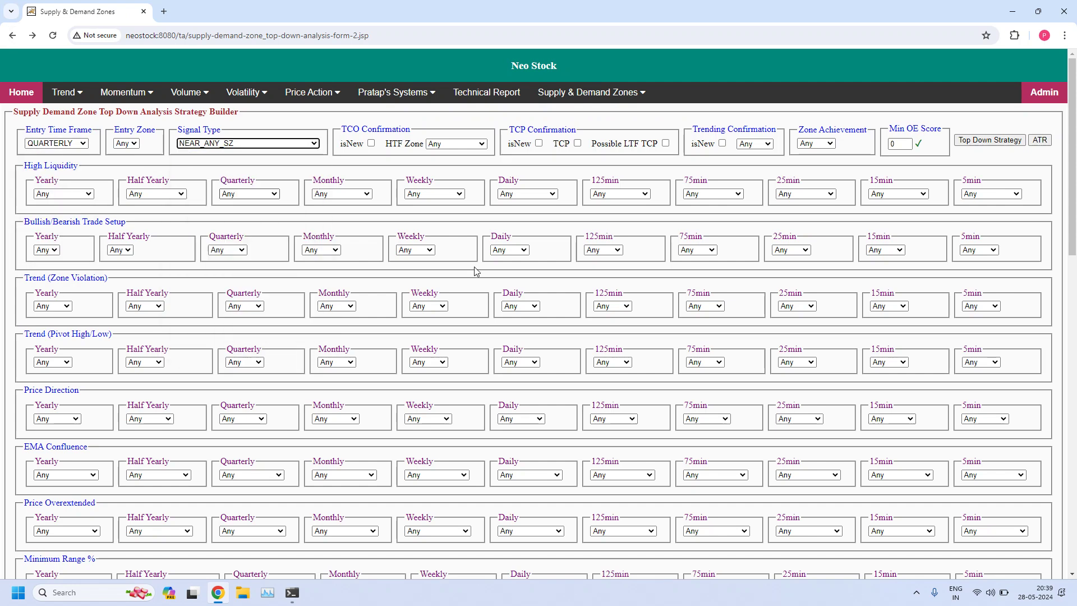
click(990, 140)
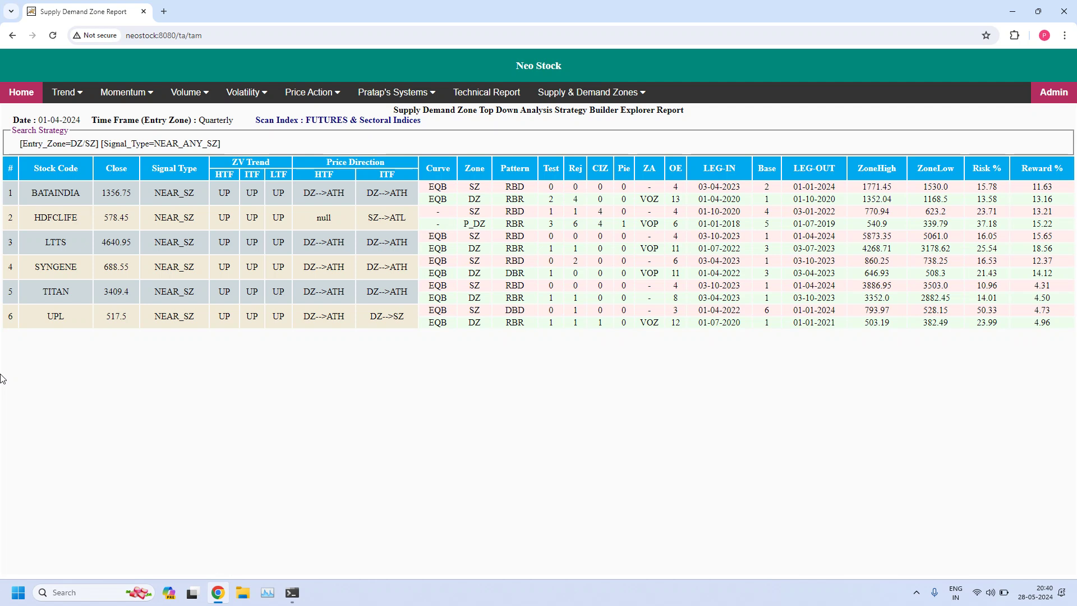
click(12, 35)
click(77, 146)
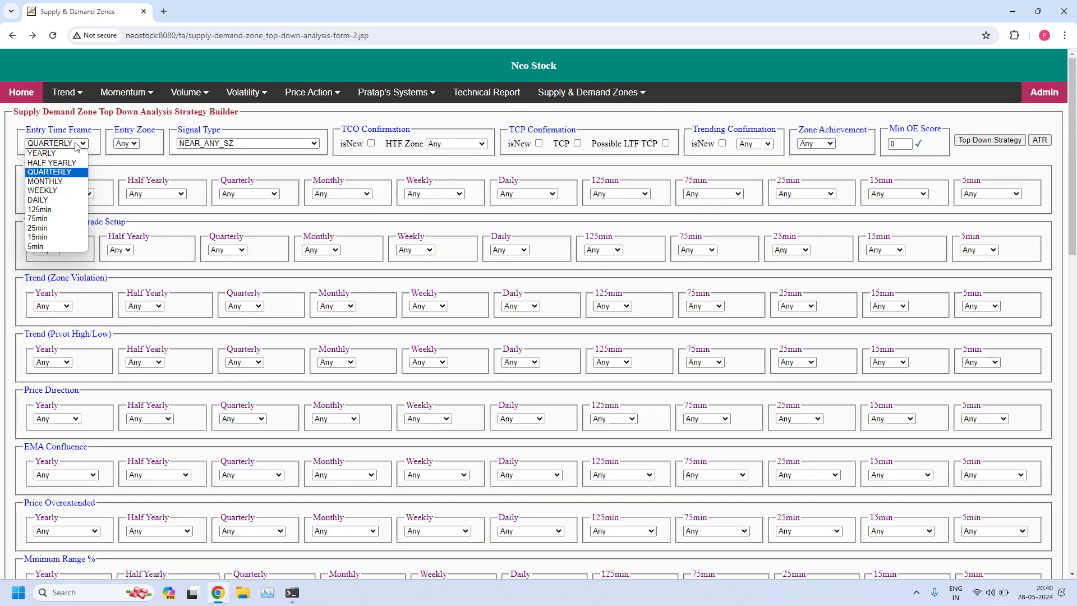
- Run the Top Down Strategy scan with Entry Time Frame MONTHLY and Signal Type NEAR_ANY_DZ
click(59, 181)
click(261, 144)
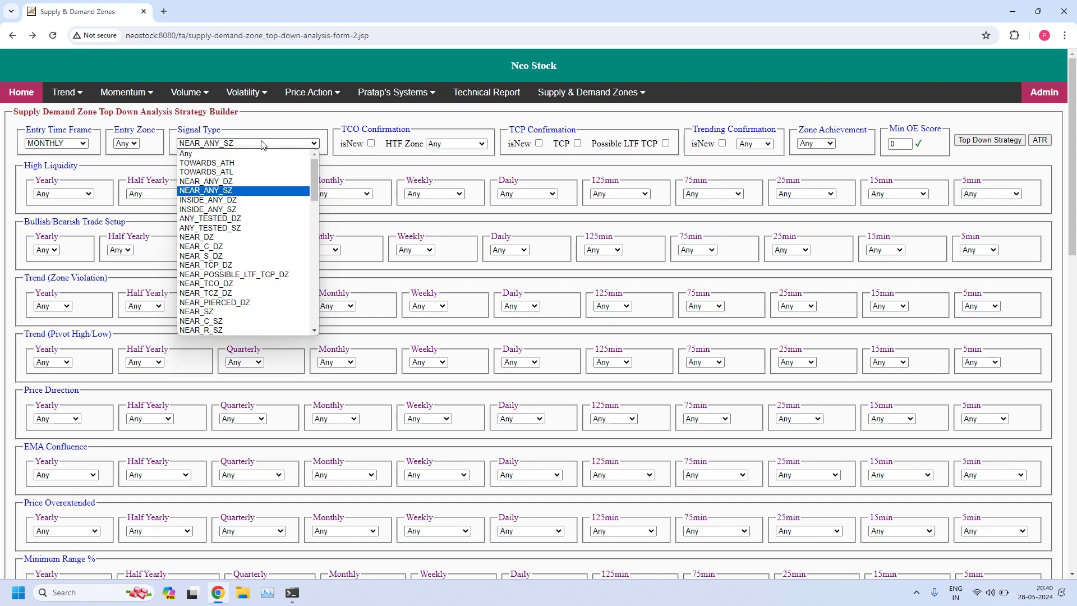
click(241, 181)
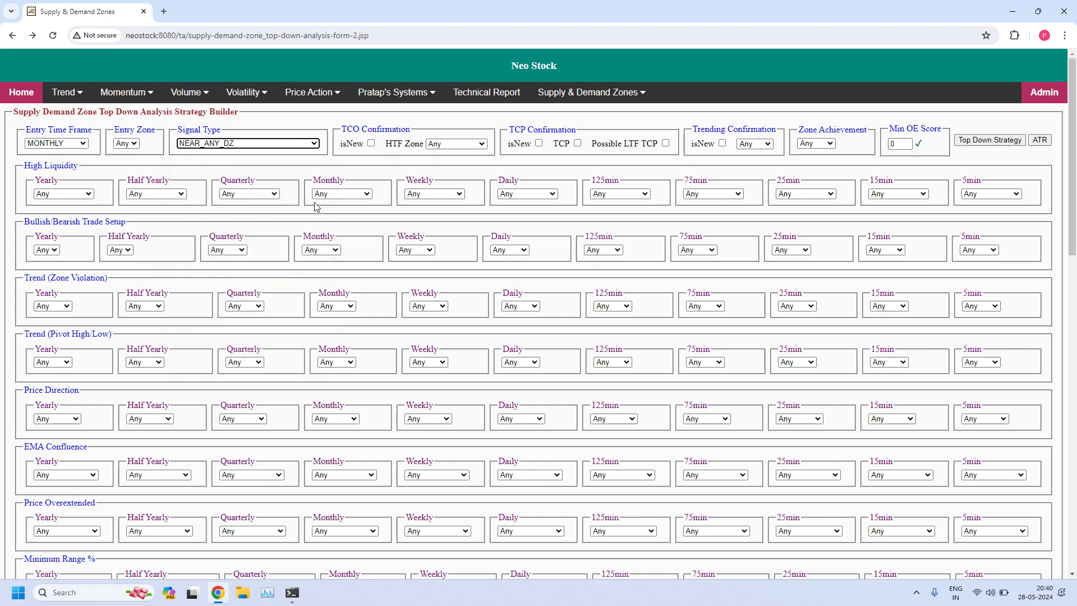
click(983, 141)
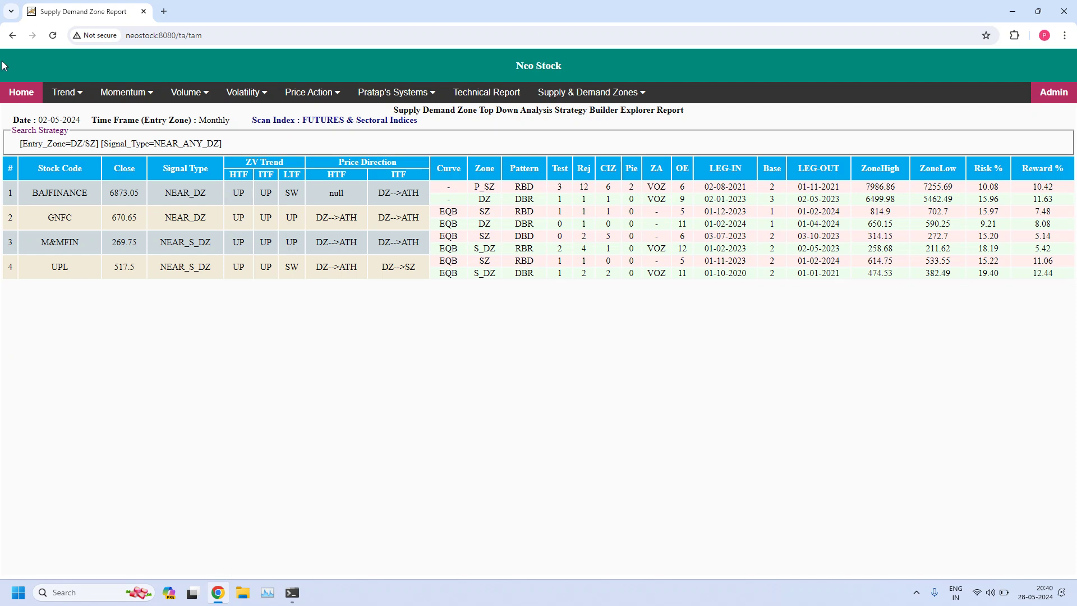
- Rerun the MONTHLY scan with NEAR_ANY_SZ signals, then go back to the form
click(12, 35)
click(71, 146)
click(72, 145)
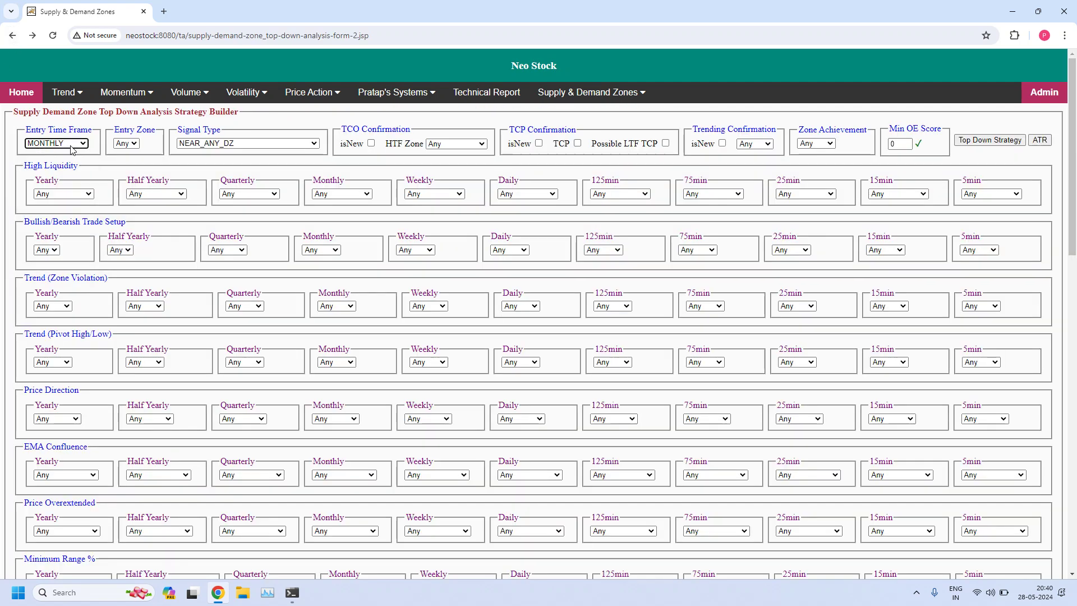
click(238, 145)
click(228, 191)
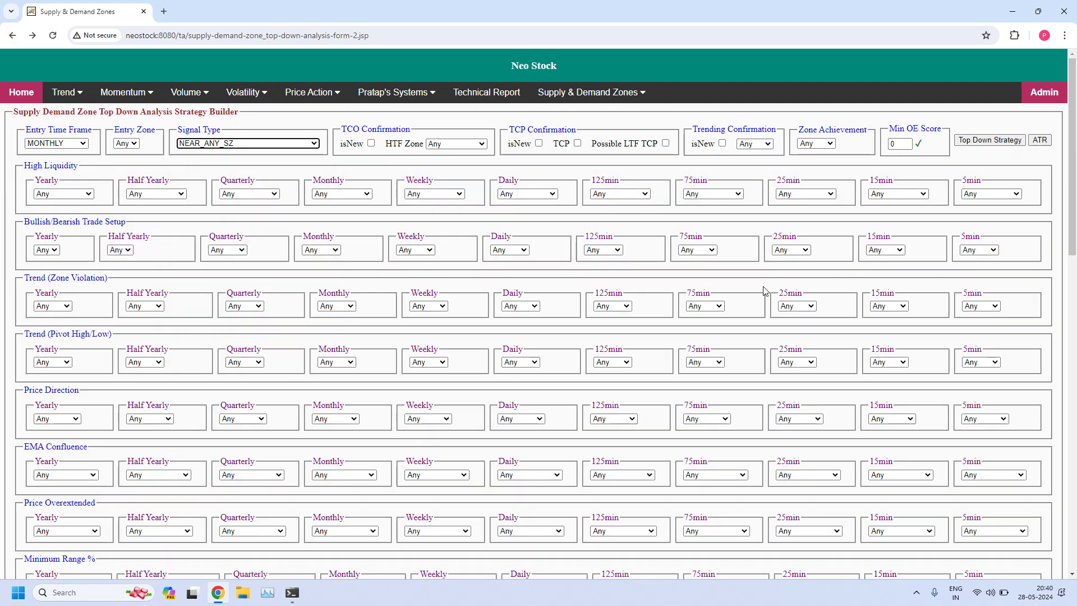
click(994, 143)
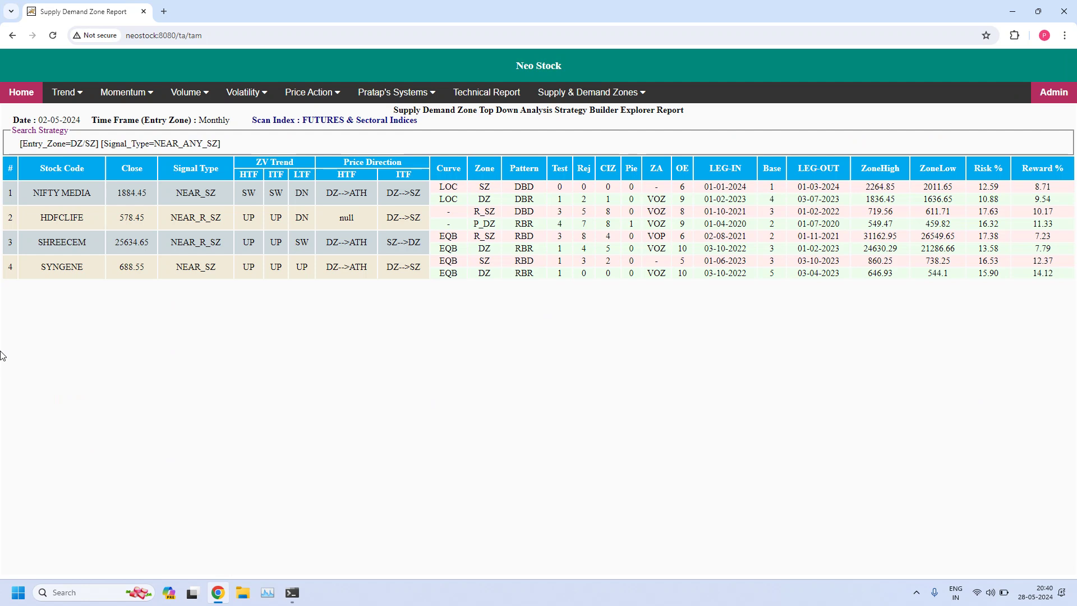
key(alt+Left)
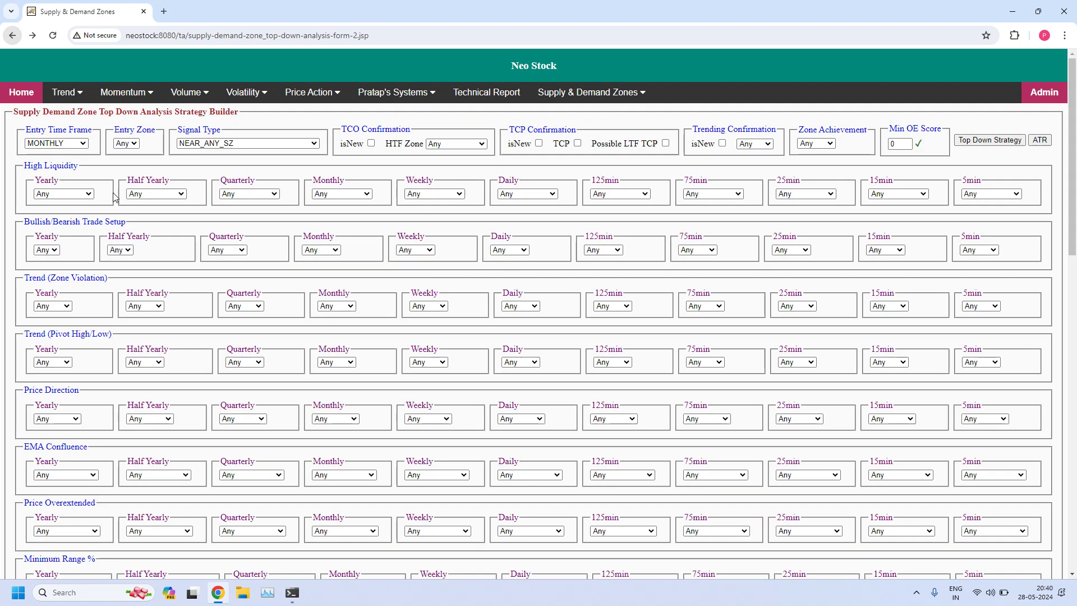
- Run the Top Down Strategy scan with Entry Time Frame WEEKLY and Signal Type NEAR_ANY_DZ
click(79, 144)
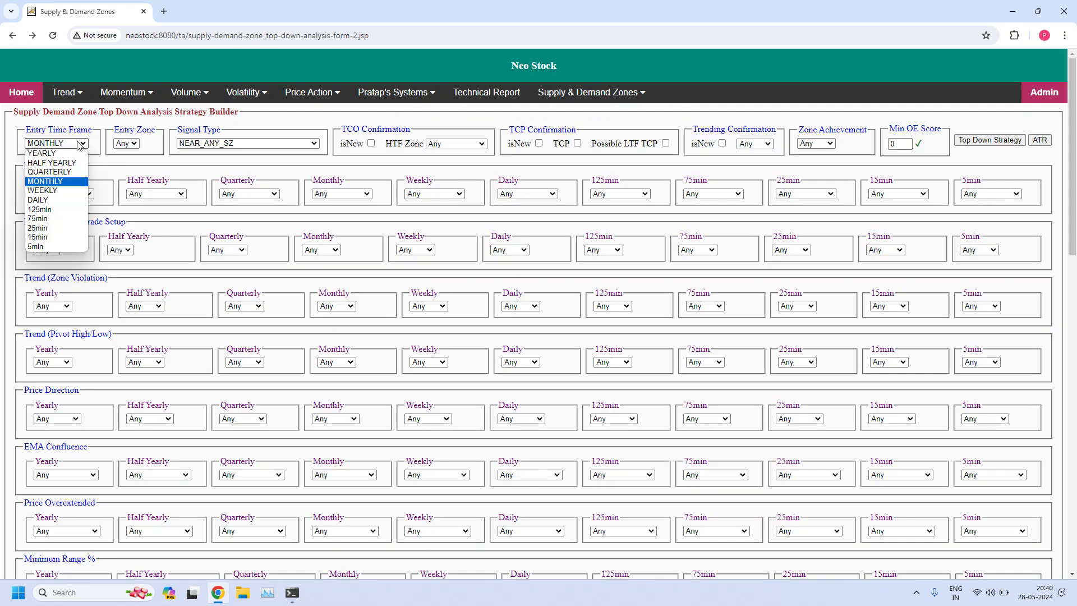
click(56, 193)
click(263, 143)
click(247, 190)
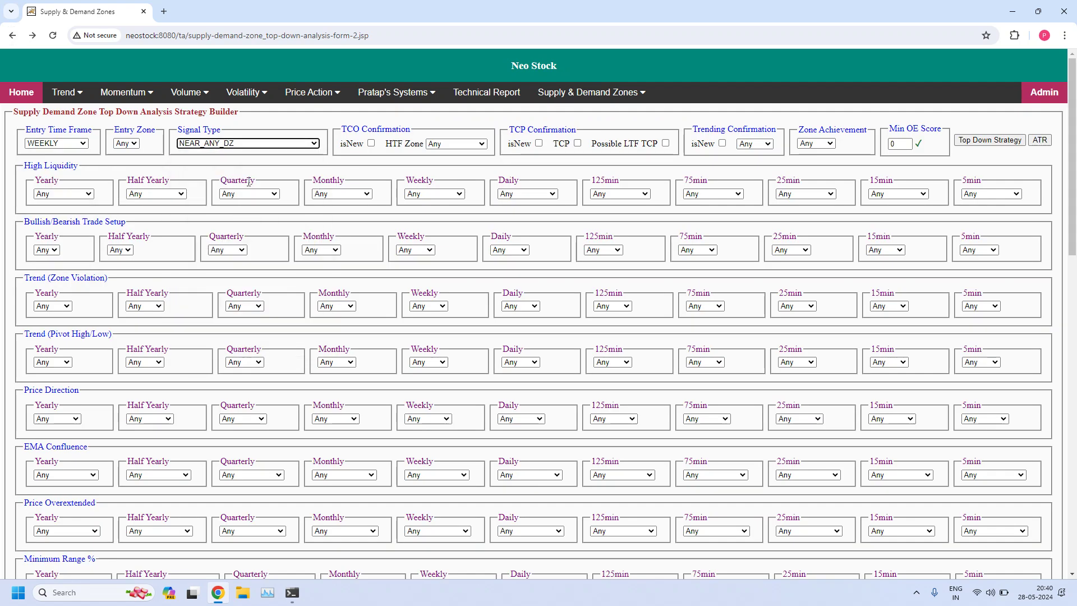
click(988, 141)
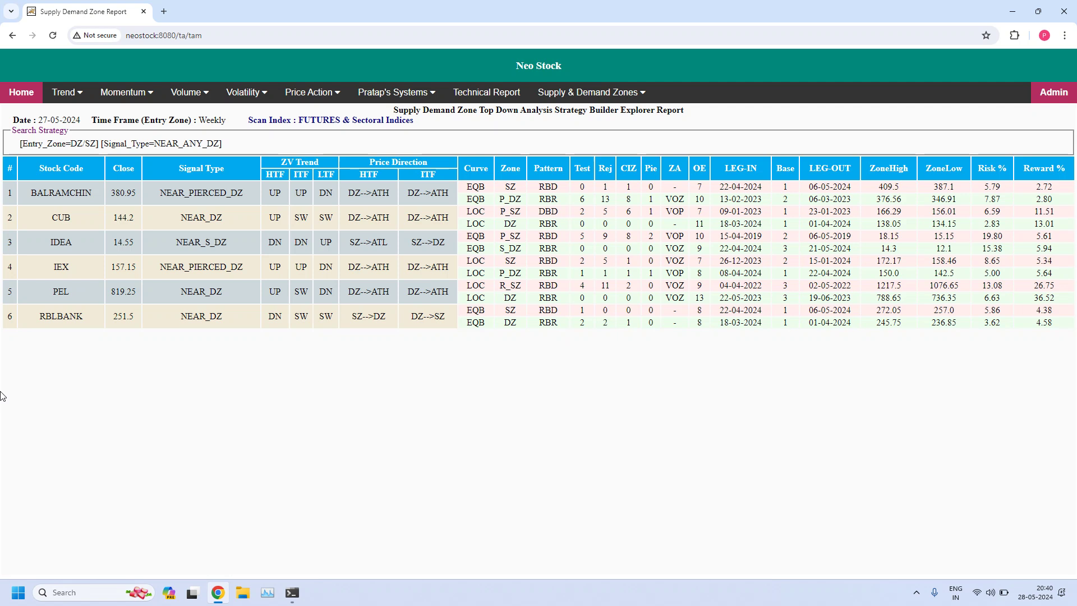
- Rerun the WEEKLY scan with NEAR_ANY_SZ signals, then return to the builder form
click(11, 36)
click(63, 145)
click(63, 147)
click(235, 144)
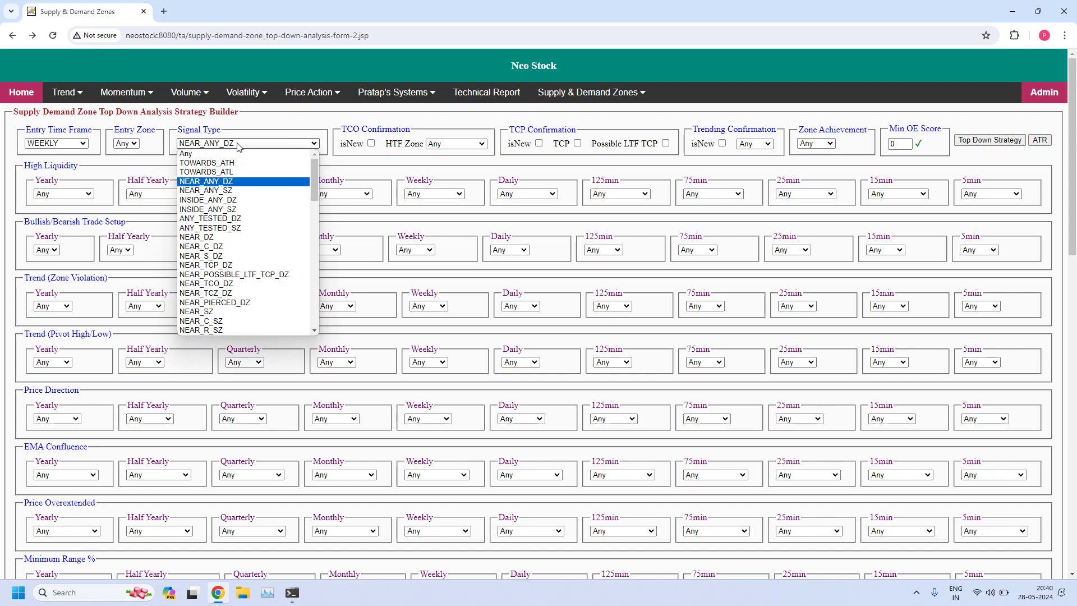
click(228, 191)
click(973, 142)
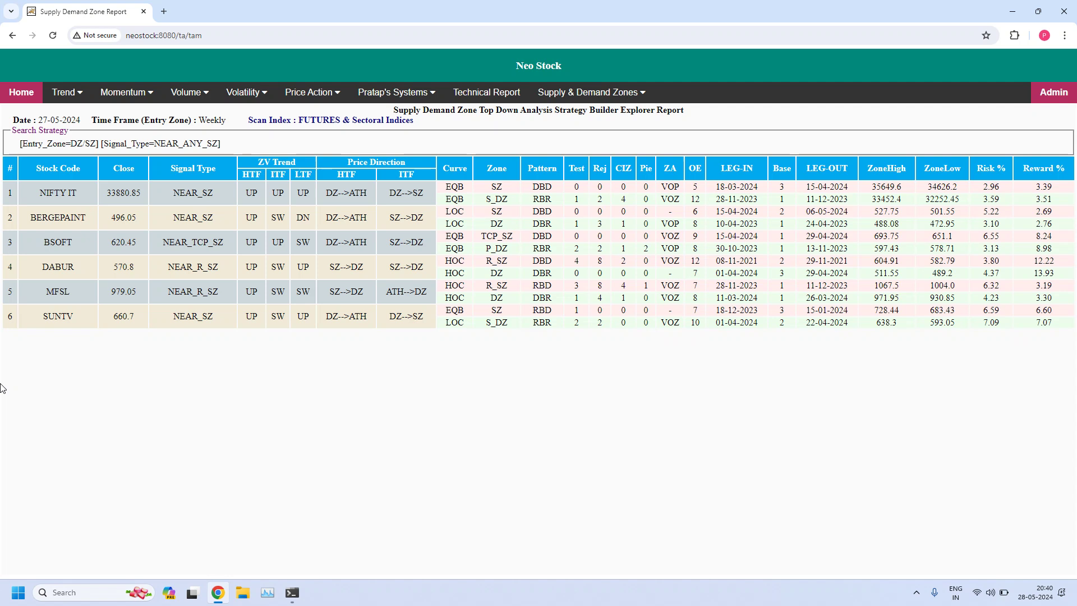
click(12, 35)
click(77, 142)
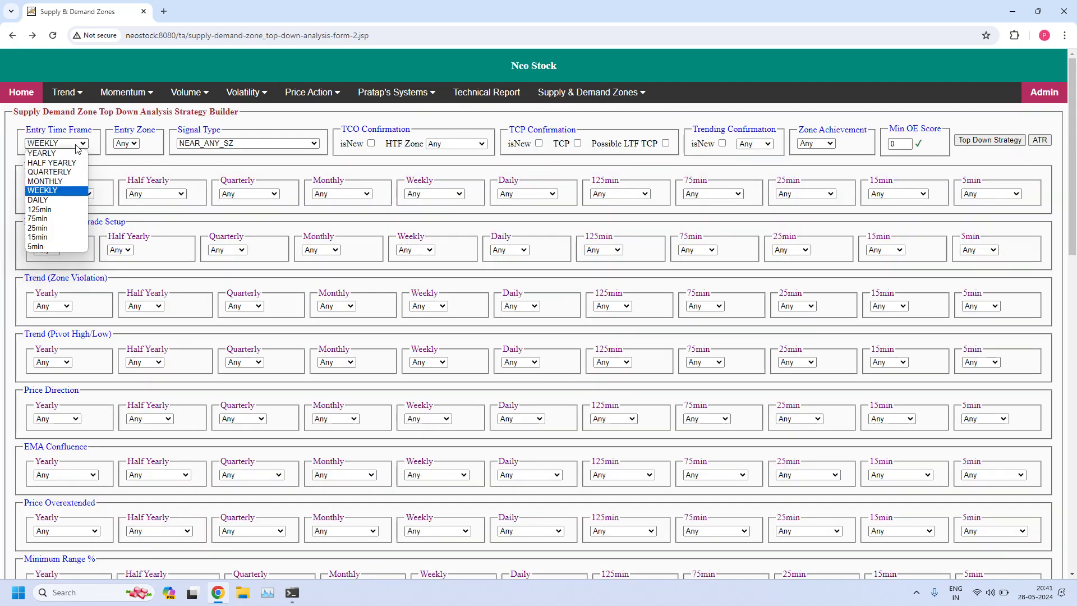
- Run the DAILY NEAR_ANY_DZ scan, which returns JKCEMENT, MFSL, RELIANCE and SAIL, then go back
click(56, 203)
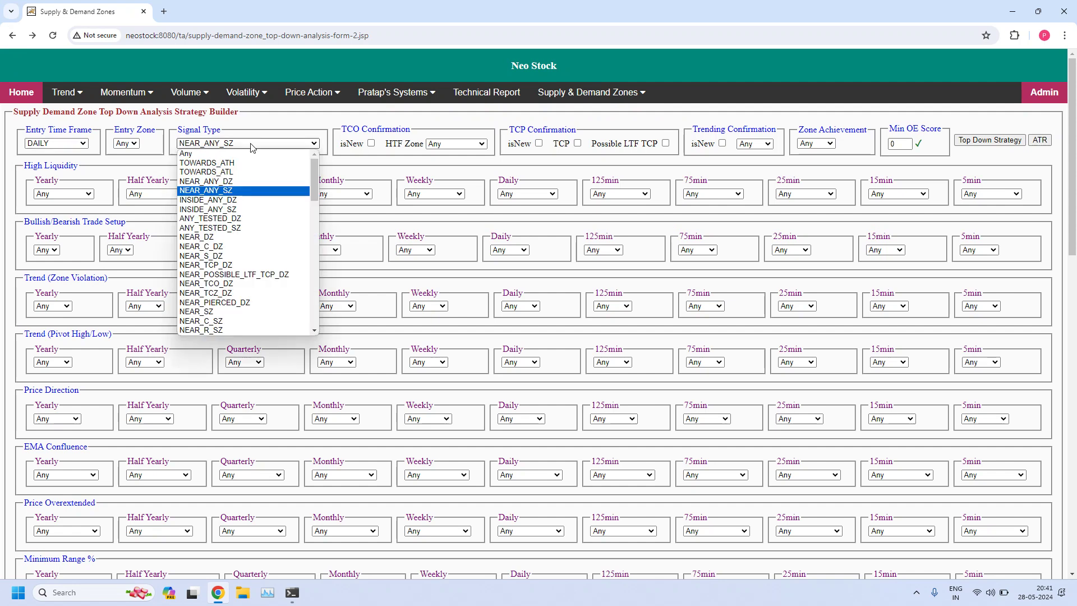
click(231, 181)
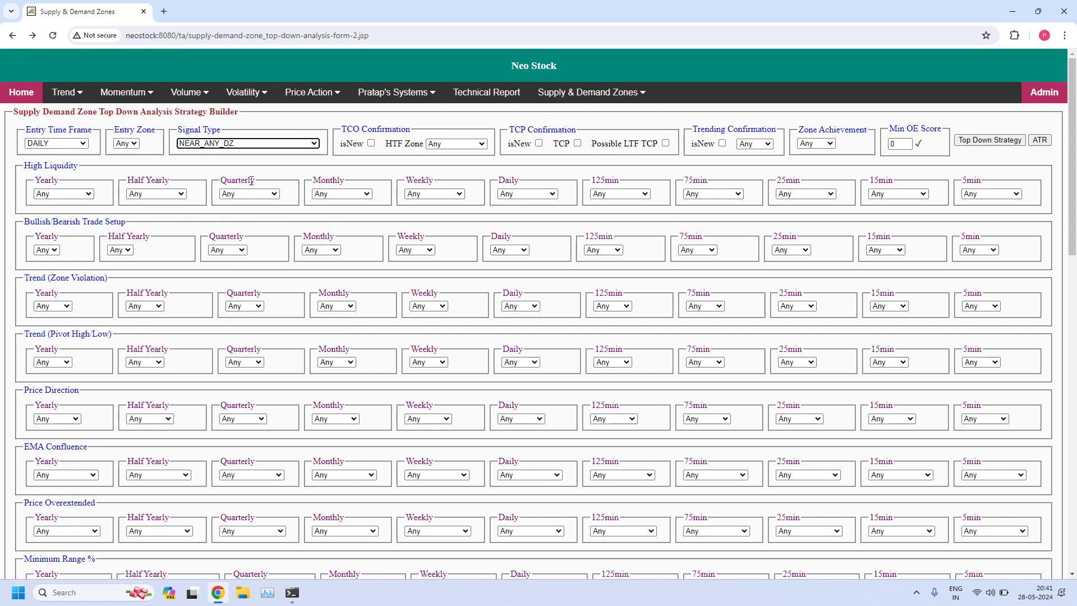
click(975, 141)
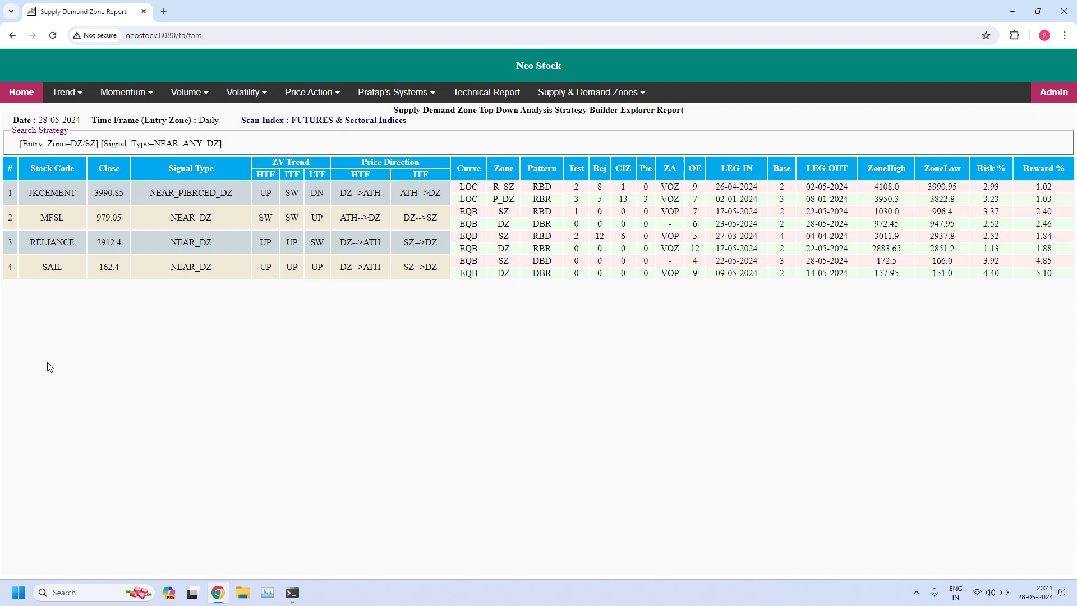
click(12, 35)
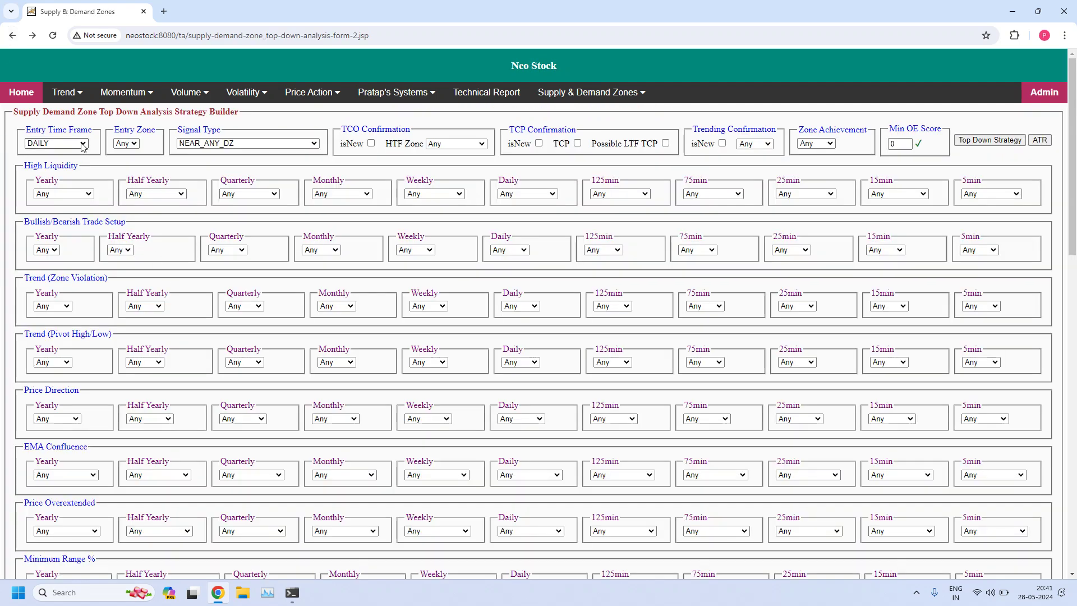
- Run the DAILY NEAR_ANY_SZ scan, which returns ACC, GUJGASLTD and ZEEL, then go back
click(83, 145)
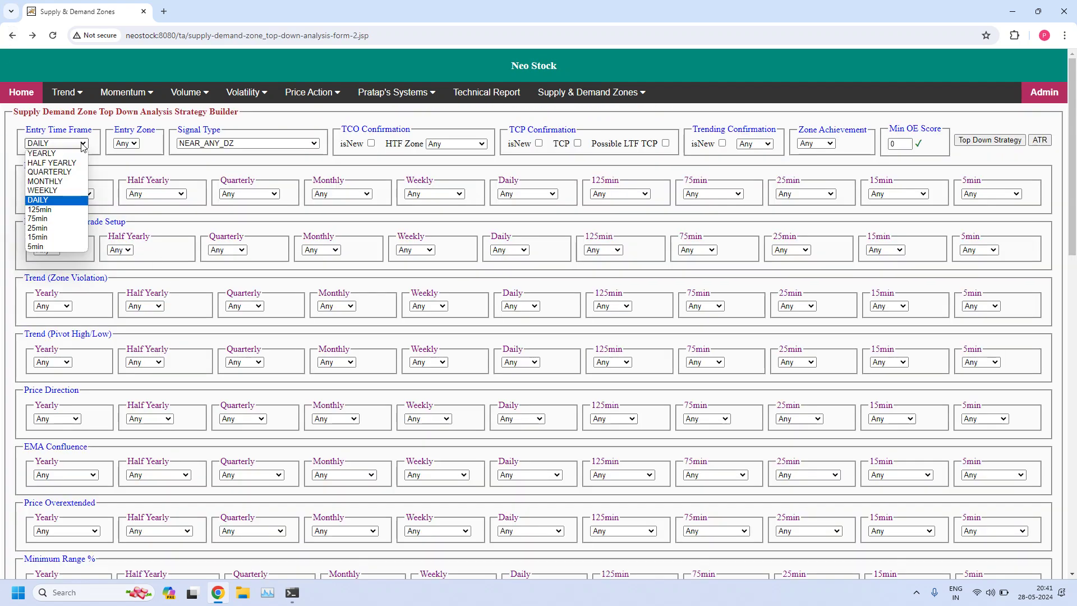
click(83, 145)
click(243, 144)
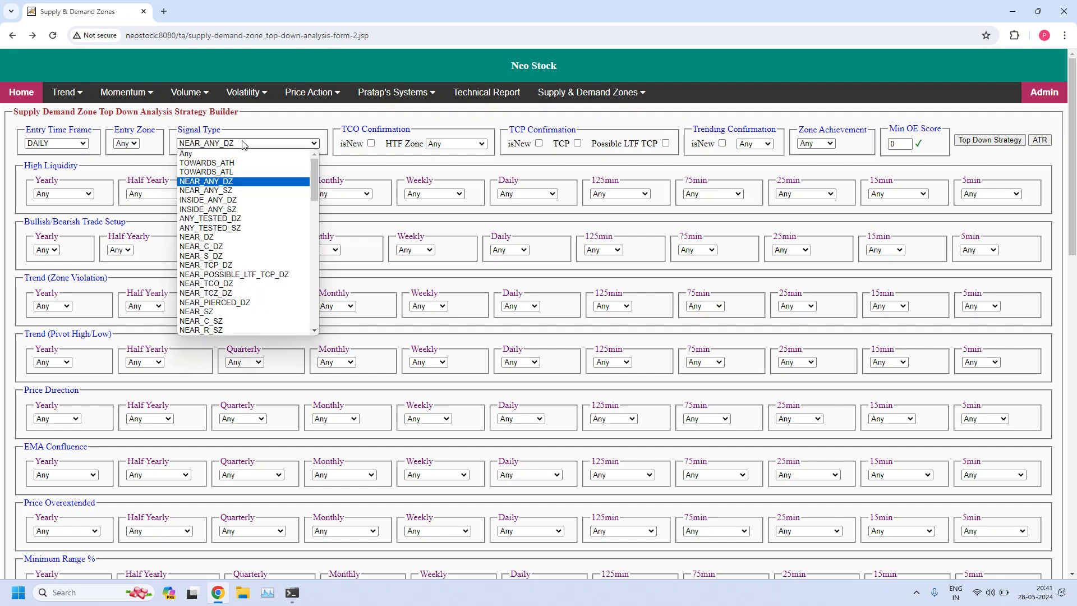
click(234, 192)
click(999, 140)
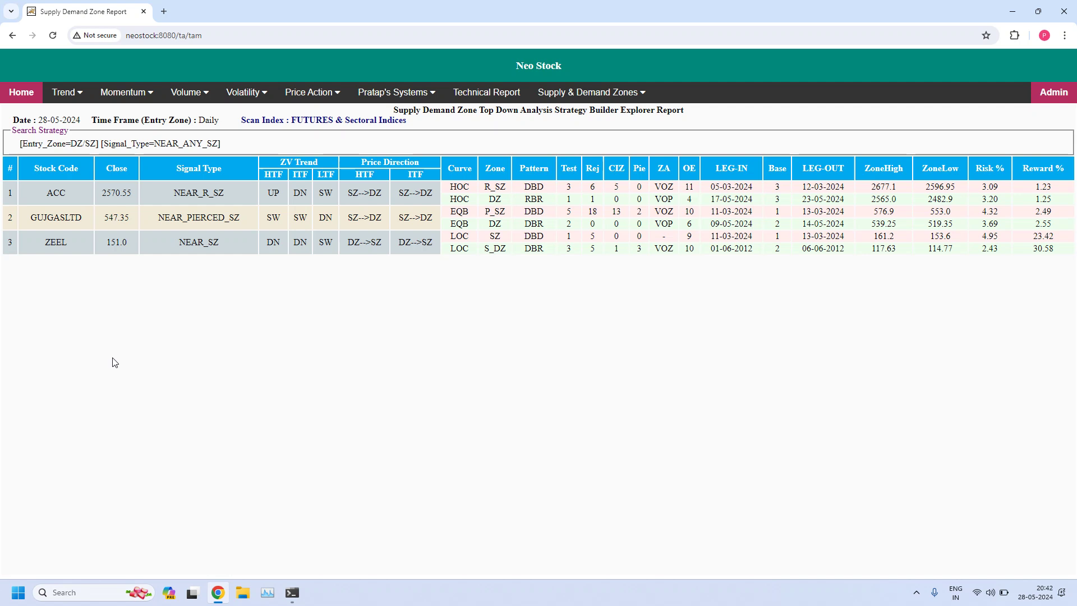
click(12, 35)
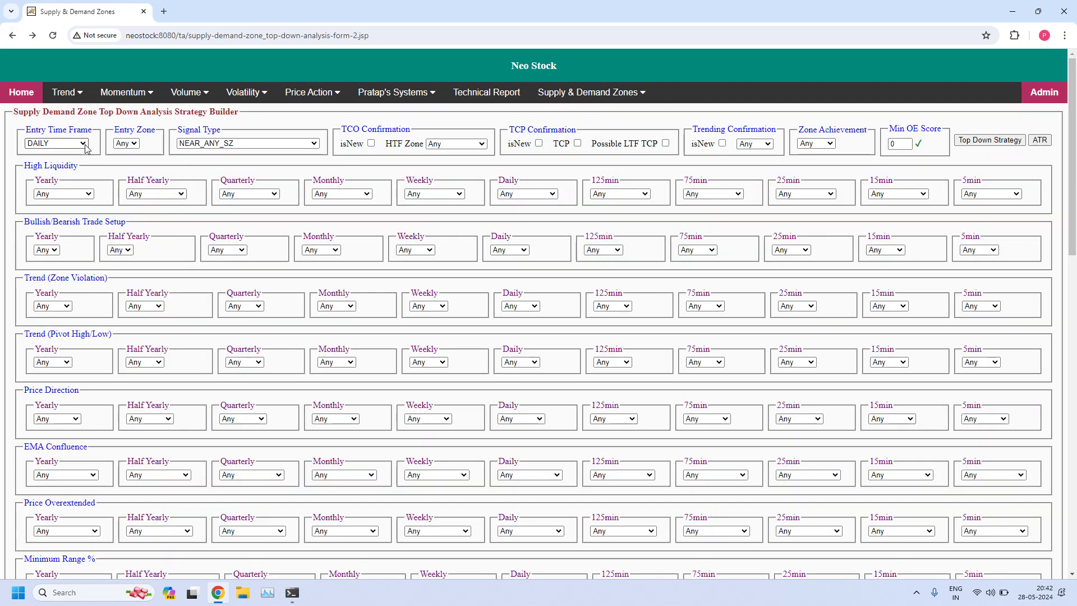
- Run the Top Down Strategy scan with Entry Time Frame 125min and Signal Type NEAR_ANY_DZ
click(86, 147)
click(53, 212)
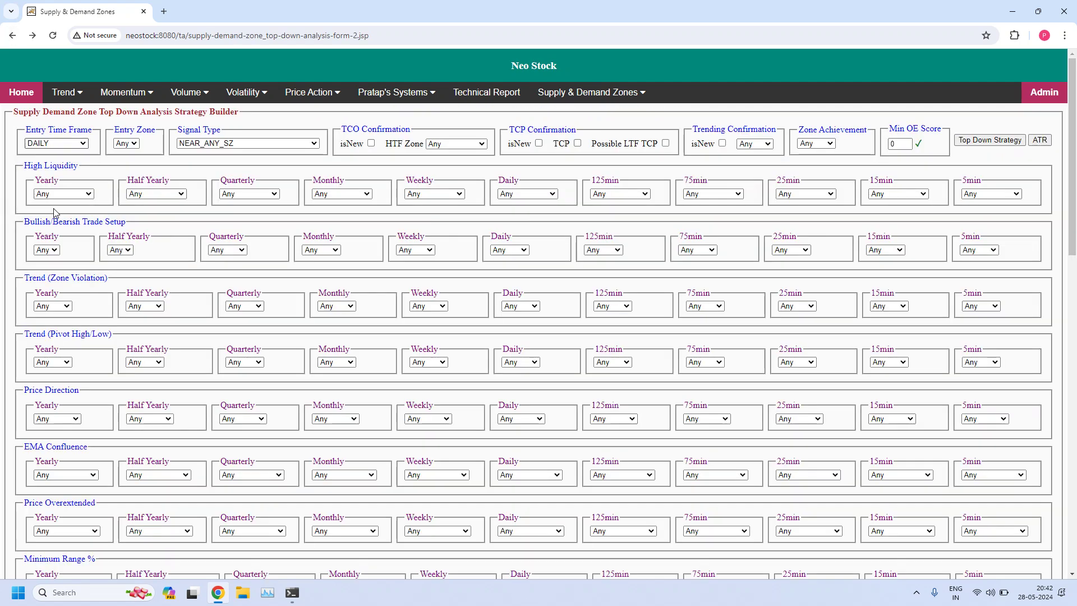
click(234, 147)
click(224, 189)
click(974, 140)
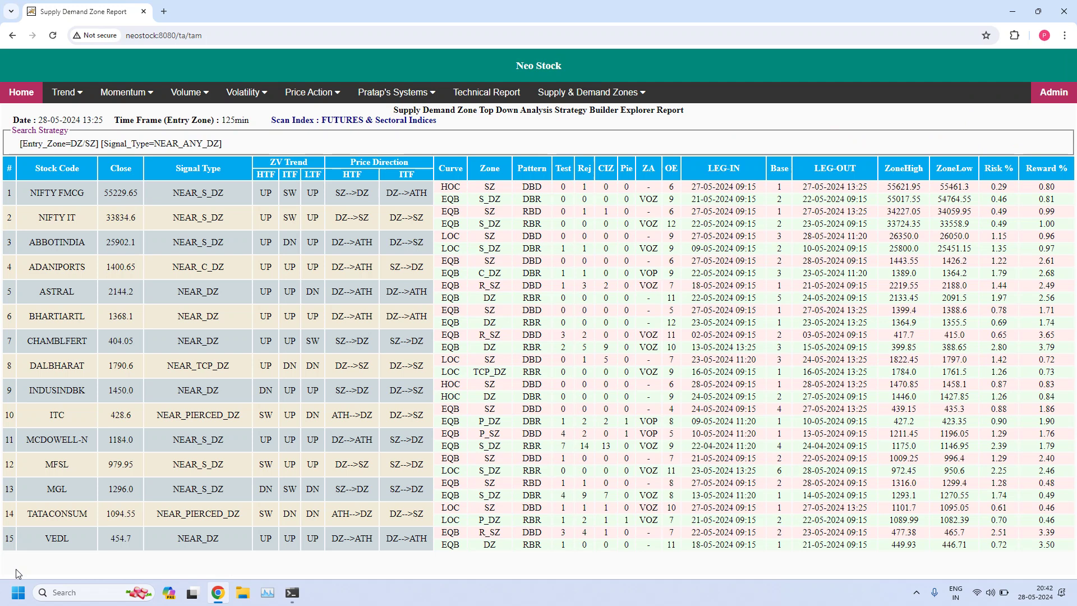
- Rerun the 125min scan with NEAR_ANY_SZ signals, giving an eight-stock report
click(13, 36)
click(82, 144)
click(82, 144)
click(238, 144)
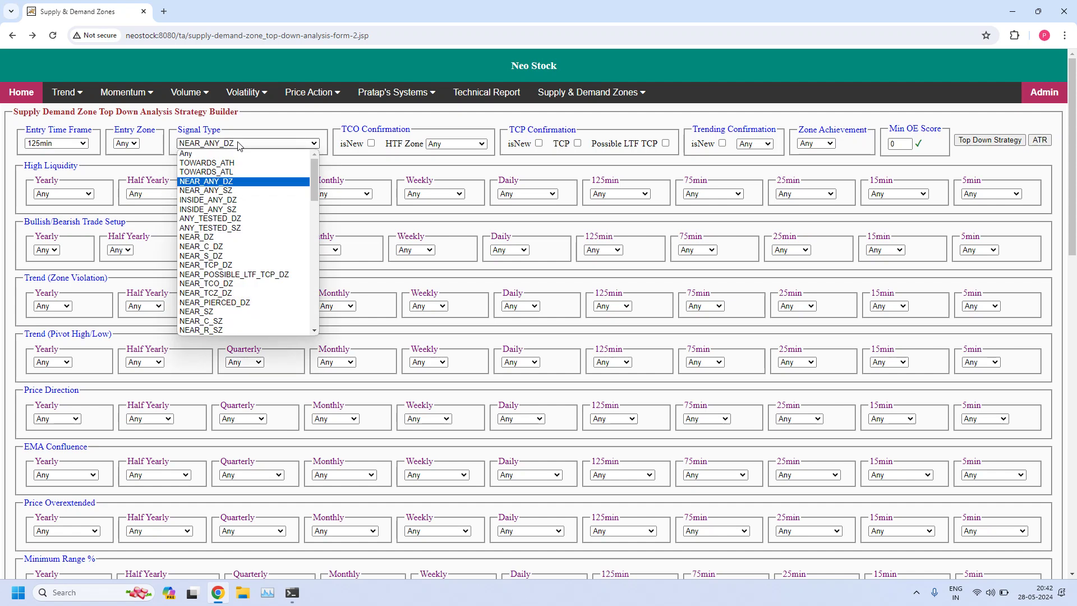
click(241, 191)
click(990, 140)
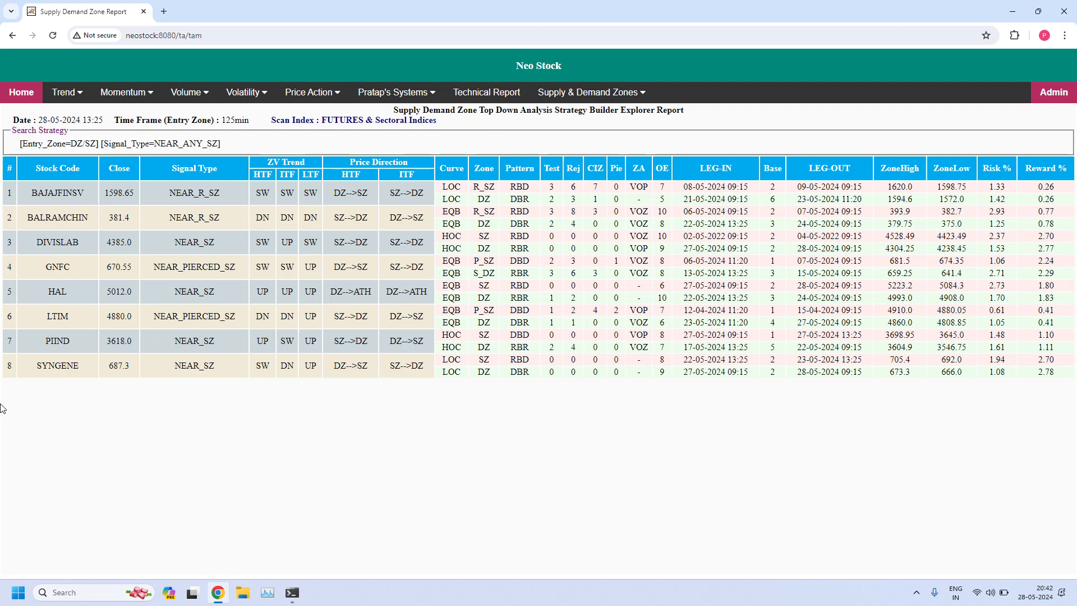
- Run the 75min NEAR_ANY_DZ scan, listing eleven stocks including ABBOTINDIA, ITC and NMDC
click(13, 37)
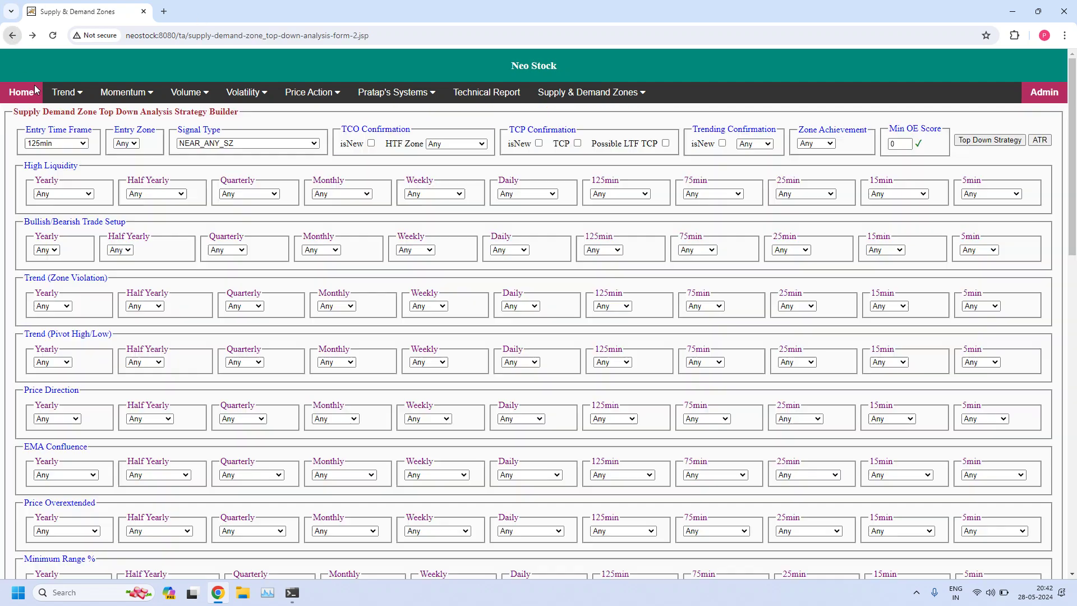
click(73, 143)
click(48, 219)
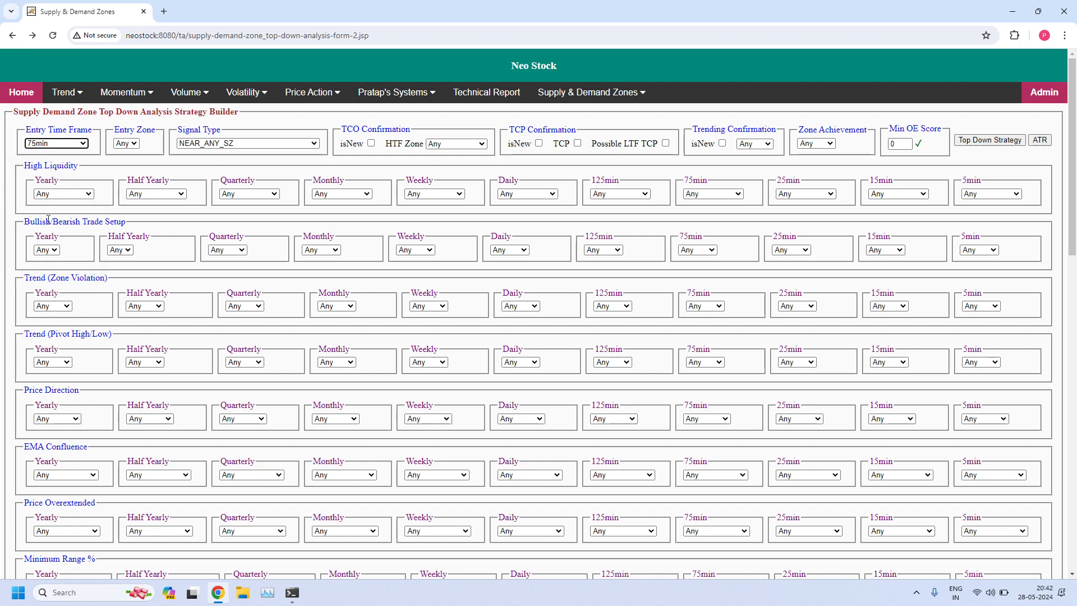
click(247, 143)
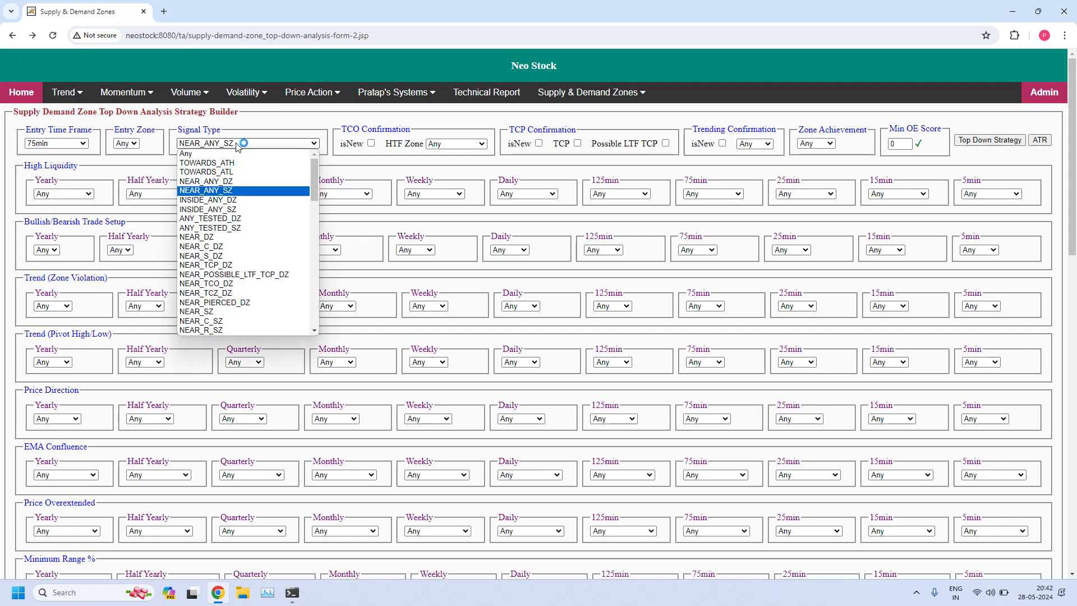
click(248, 181)
click(989, 140)
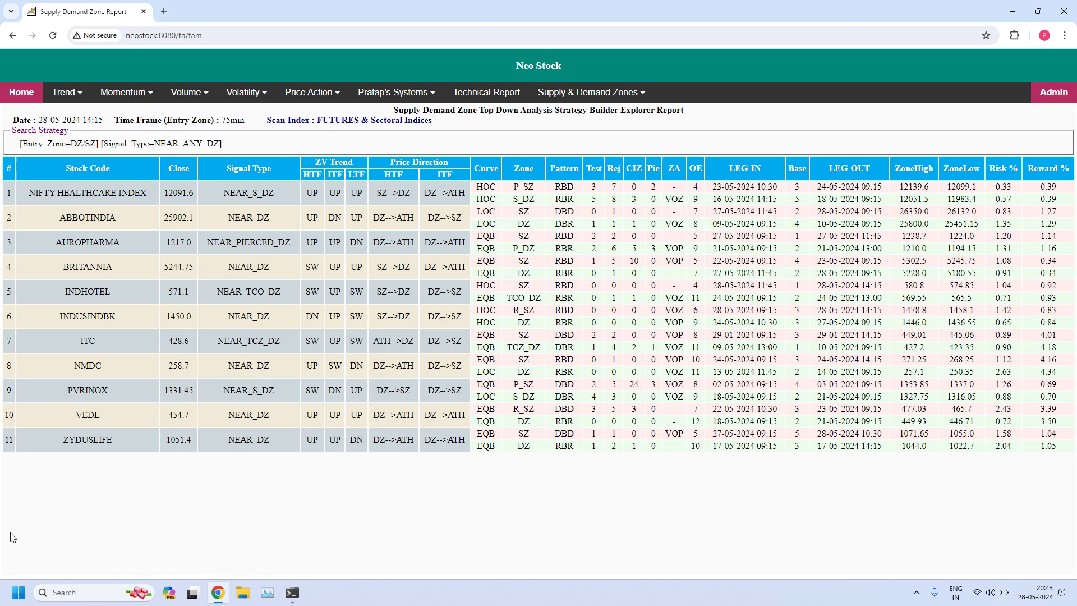
- Run the 75min NEAR_ANY_SZ top-down scan (NIFTY REALTY, GNFC, HINDCOPPER, INFY) and go back
click(11, 37)
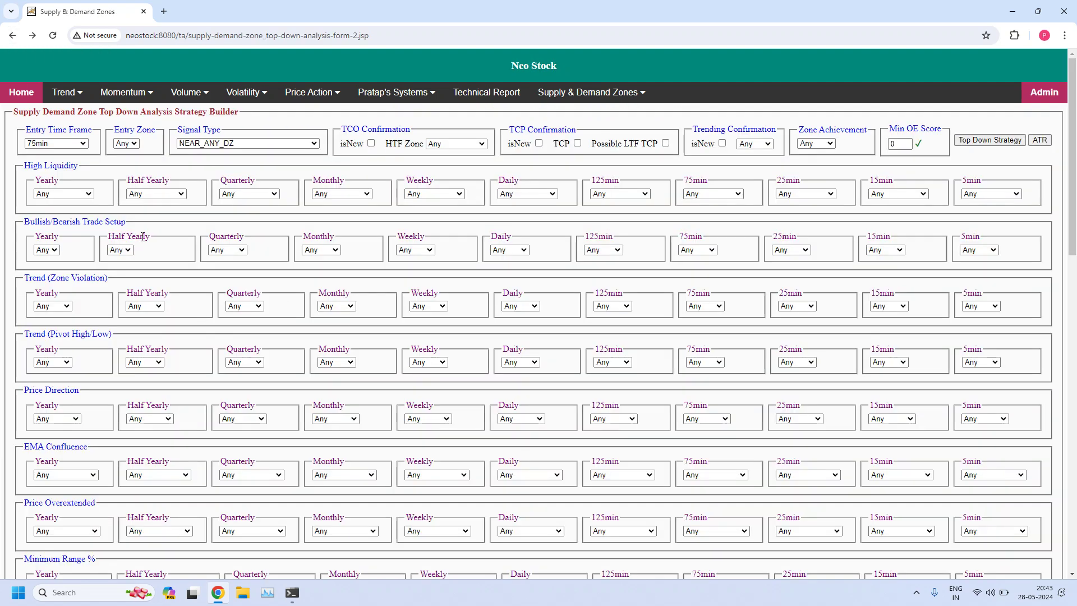
click(56, 144)
click(39, 211)
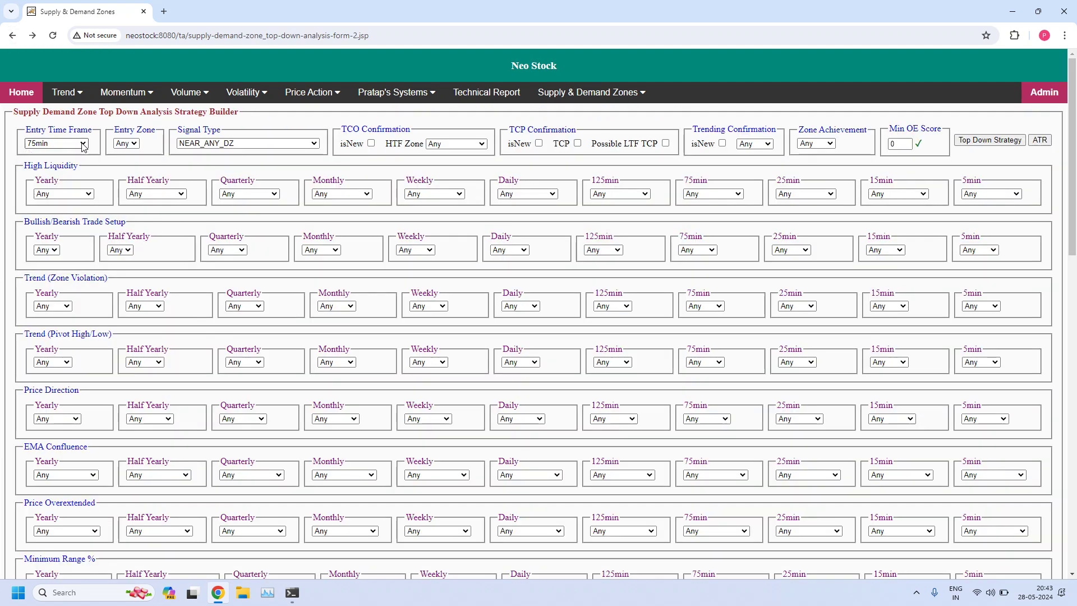
click(243, 144)
click(236, 193)
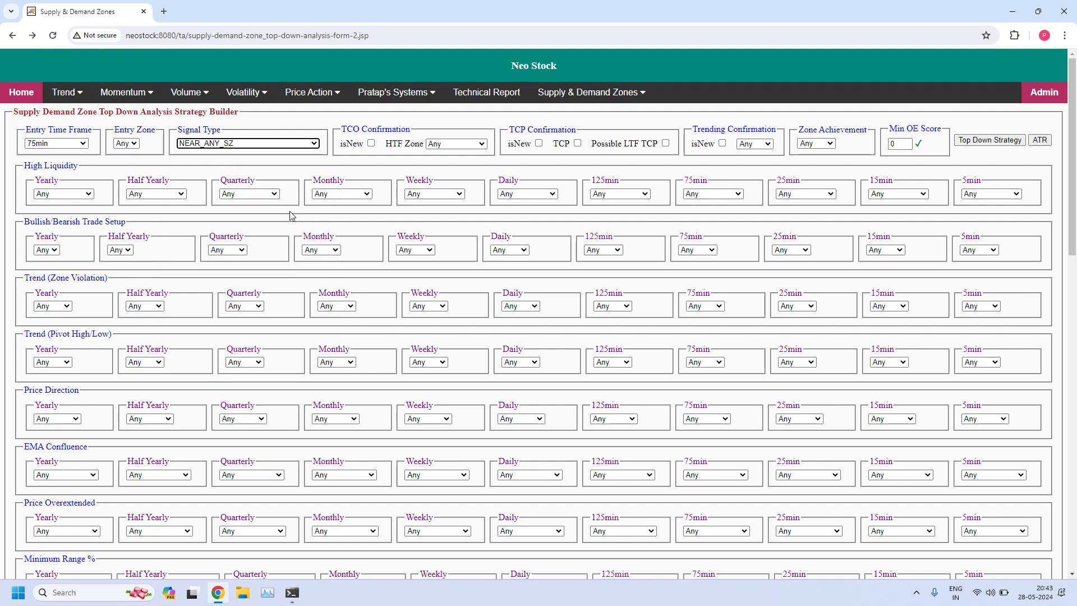
click(976, 145)
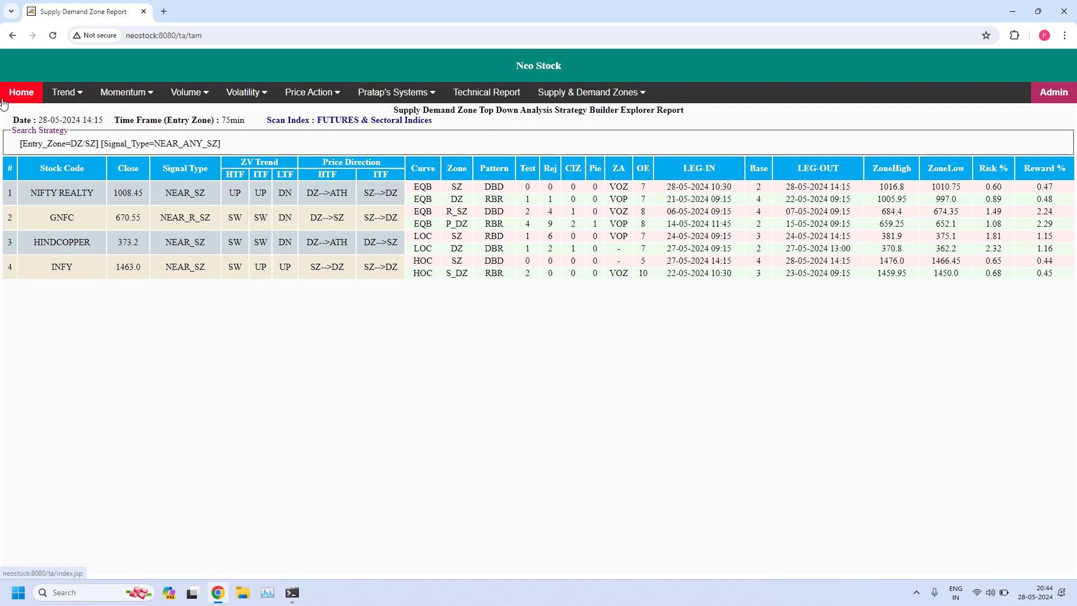
click(12, 36)
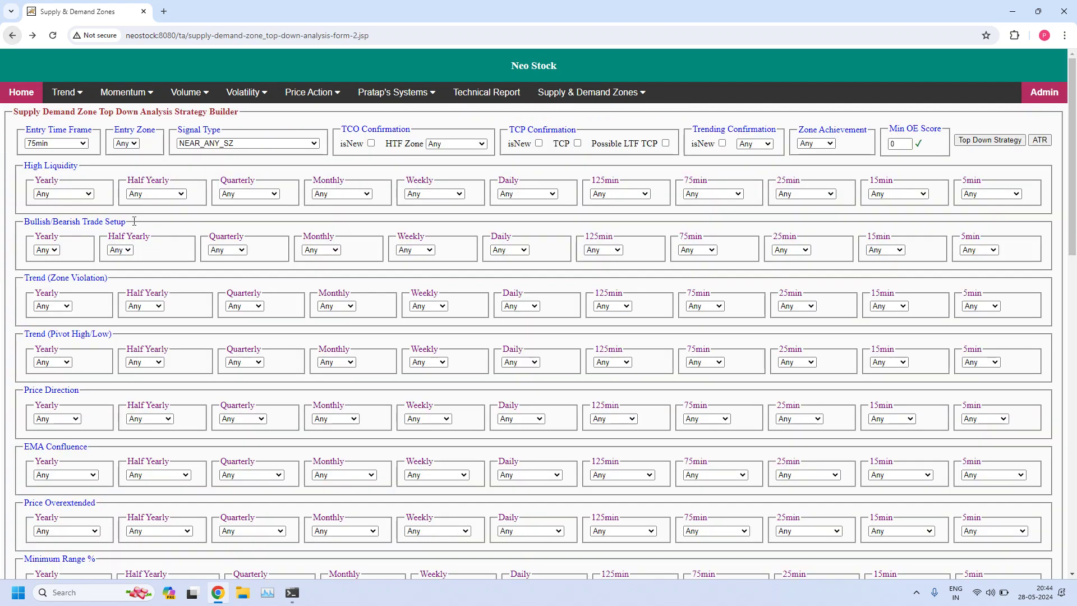
- Run the 25min NEAR_ANY_DZ top-down scan and return to the builder form
click(73, 144)
click(37, 227)
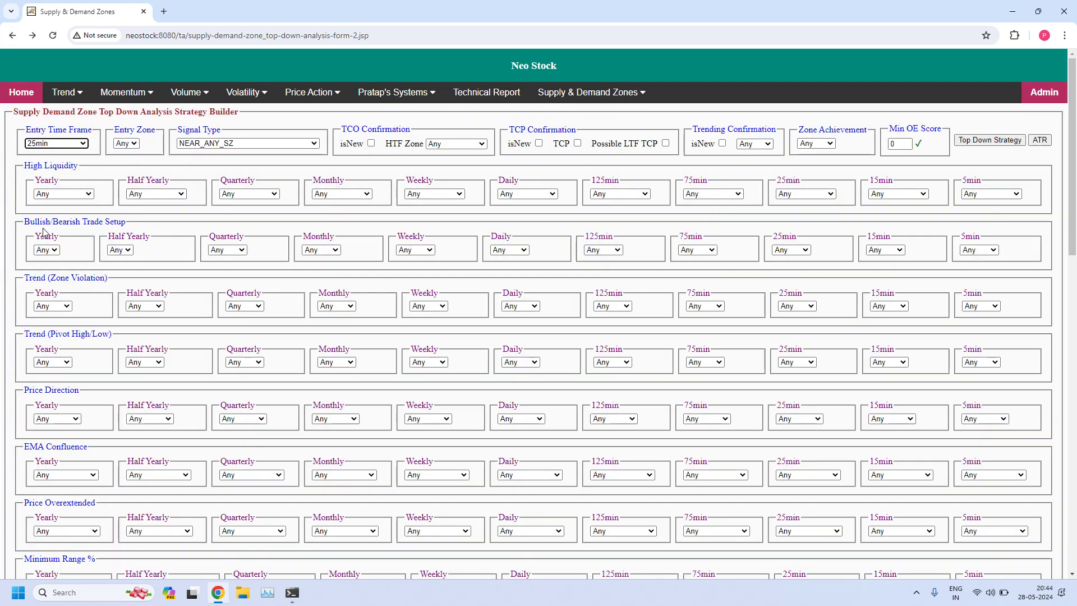
click(250, 144)
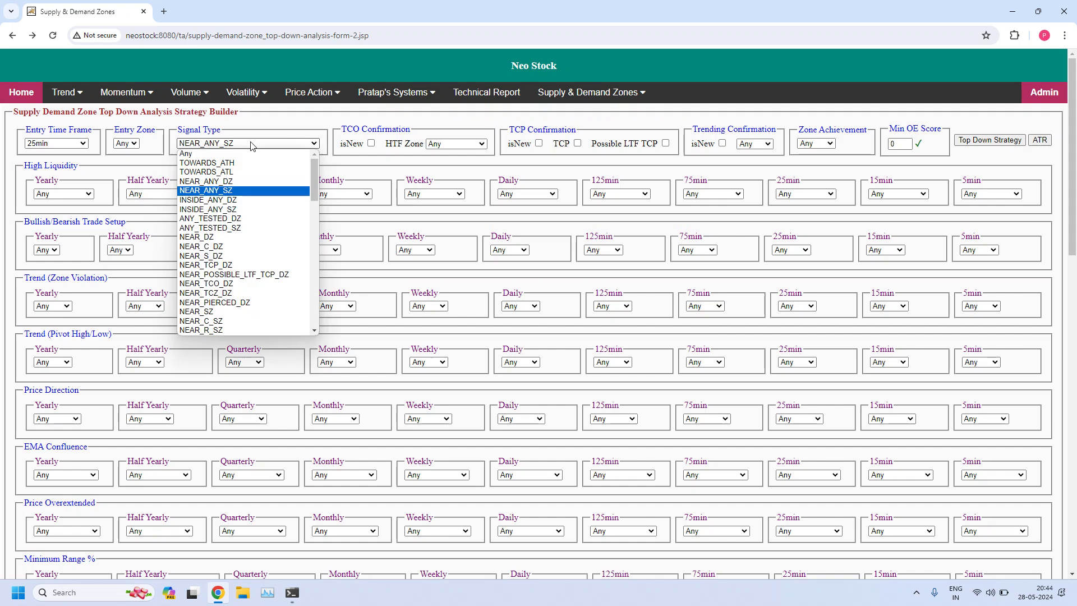
click(247, 181)
click(990, 140)
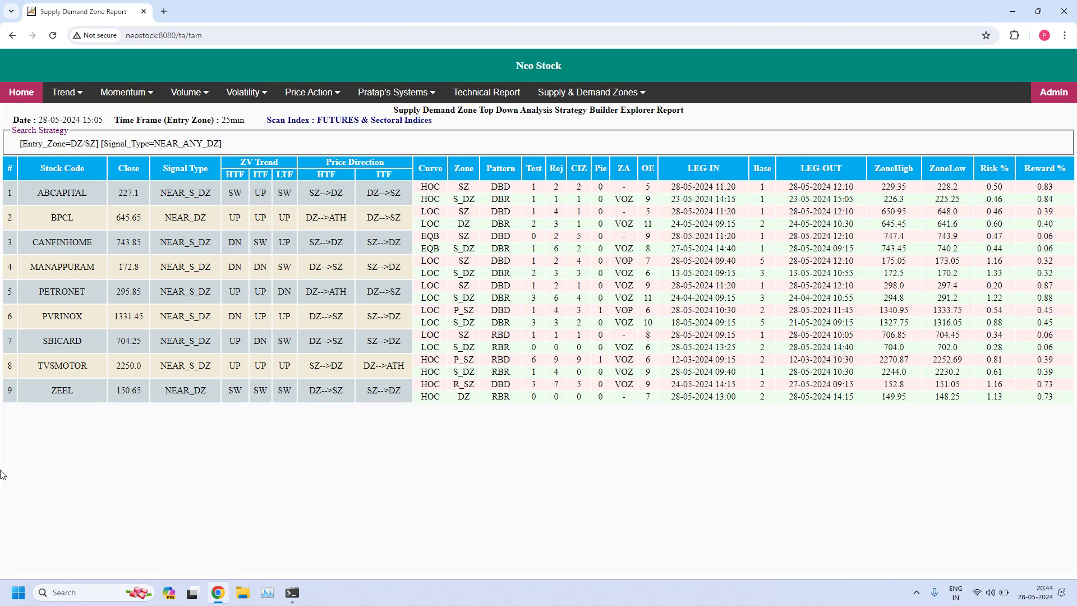
click(11, 35)
- Rerun at 25min with NEAR_ANY_SZ, listing six stocks including NIFTY BANK, HINDPETRO and IGL
click(73, 144)
click(73, 144)
click(242, 144)
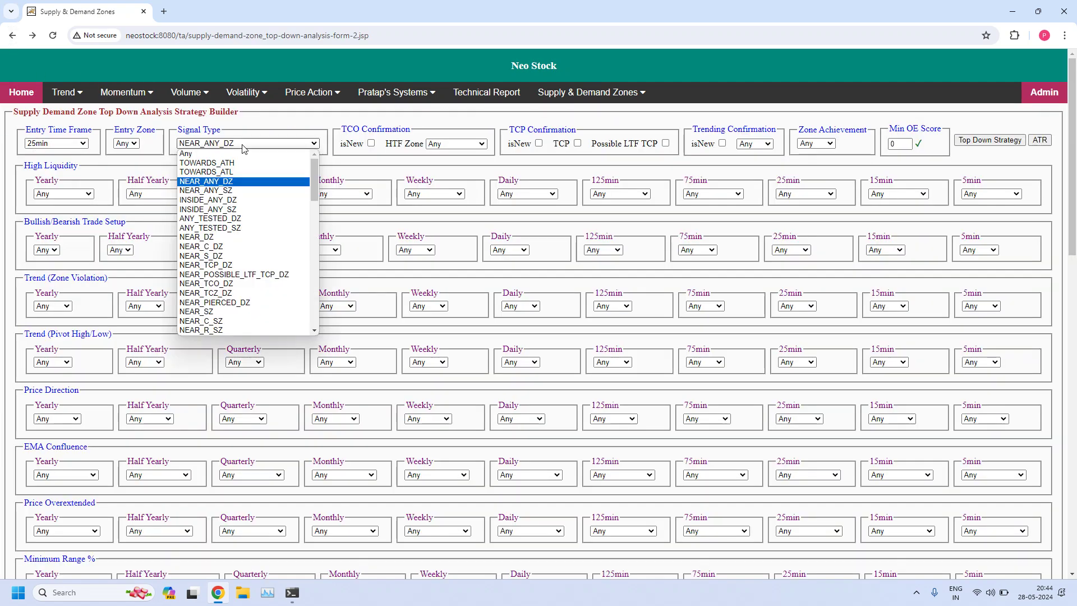
click(229, 191)
click(990, 141)
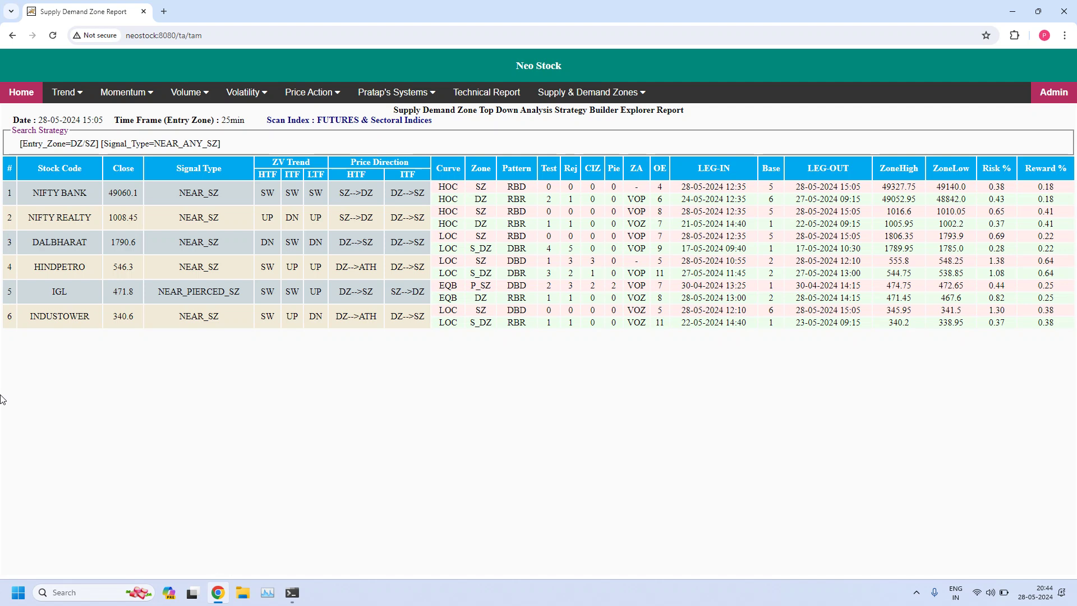
click(12, 35)
click(83, 144)
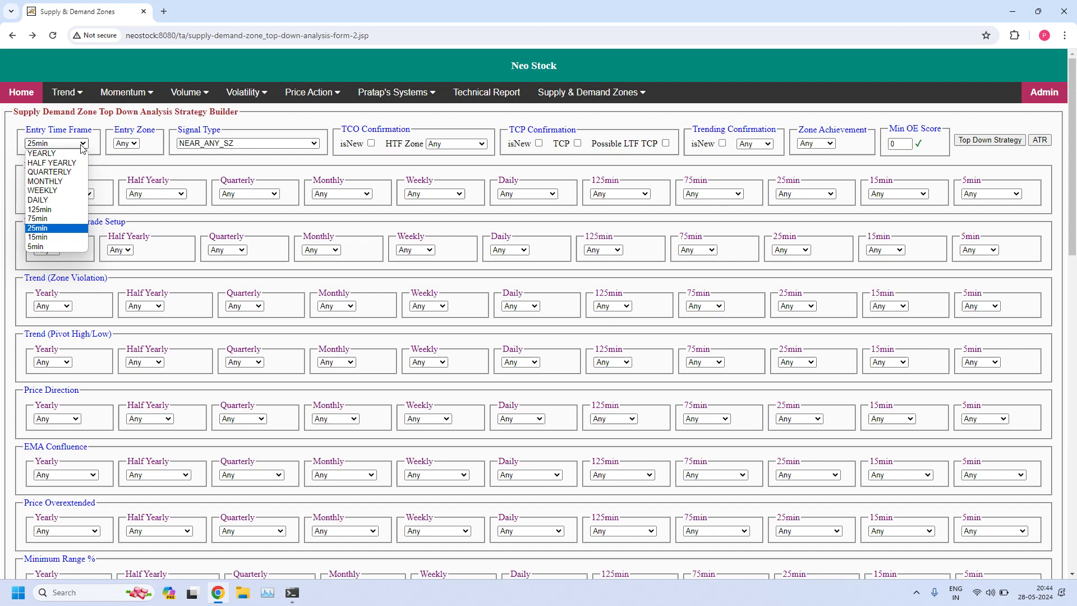
- Run the 15min NEAR_ANY_DZ top-down scan and return to the builder form
click(50, 237)
click(266, 144)
click(206, 181)
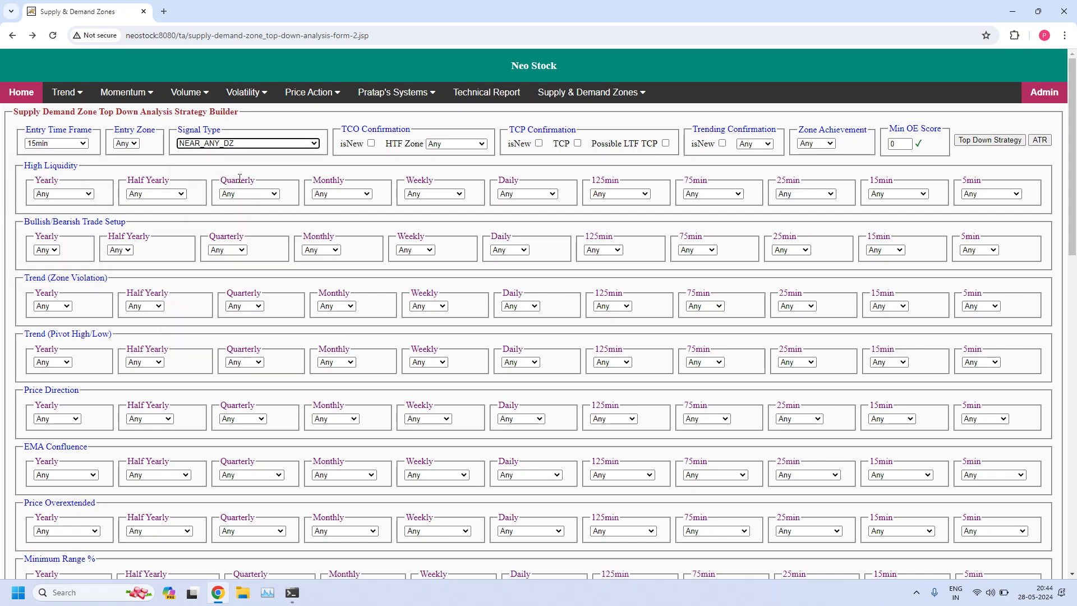
click(988, 142)
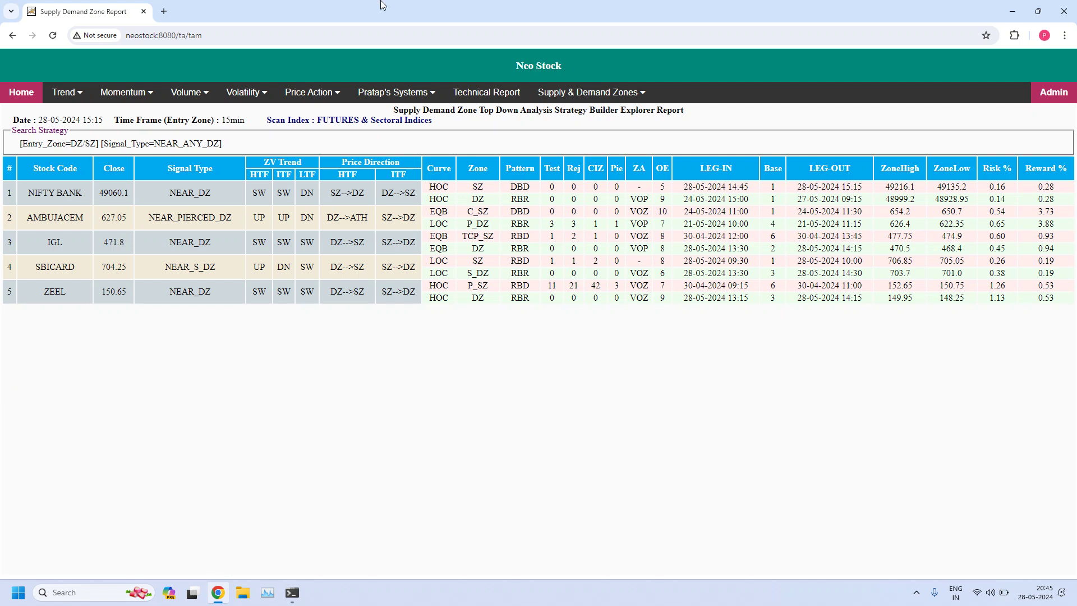
click(11, 35)
- Rerun at 15min with NEAR_ANY_SZ, listing six stocks including NIFTY REALTY, BPCL, DLF and TITAN
click(69, 142)
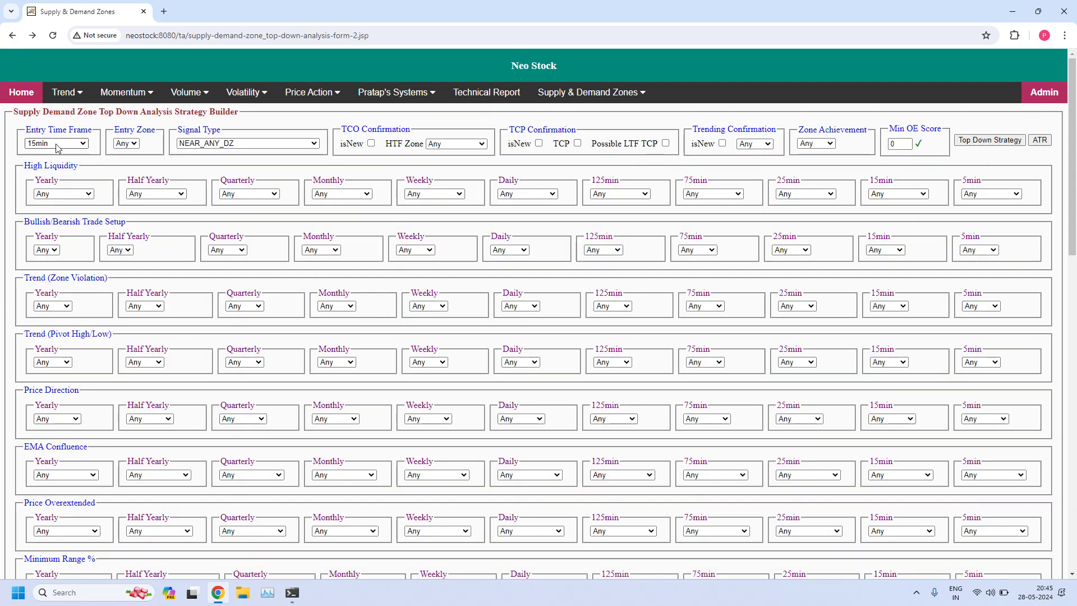
click(42, 228)
click(279, 145)
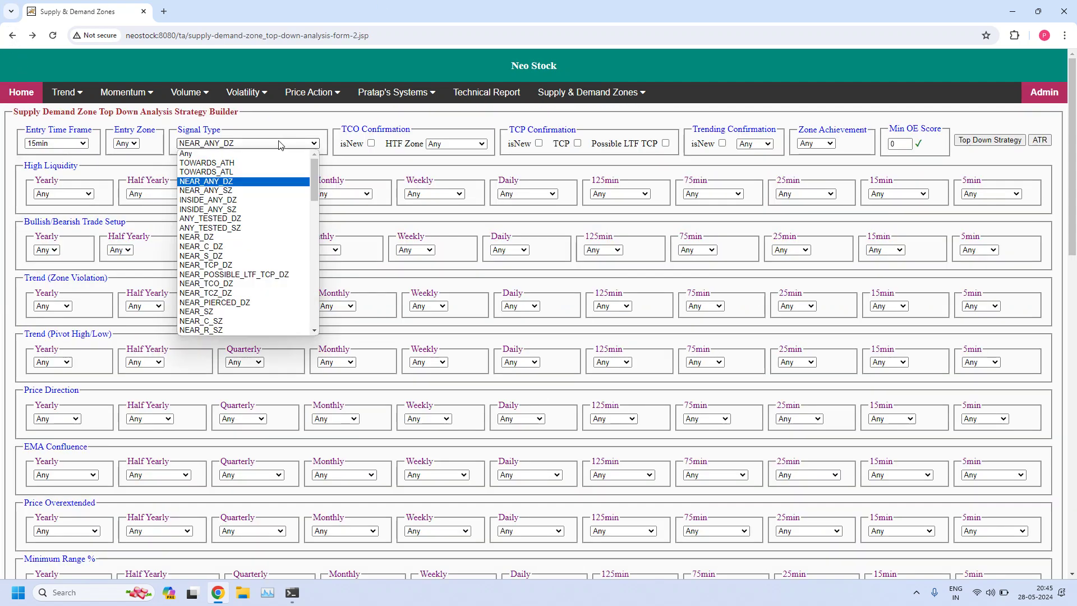
click(230, 193)
click(988, 141)
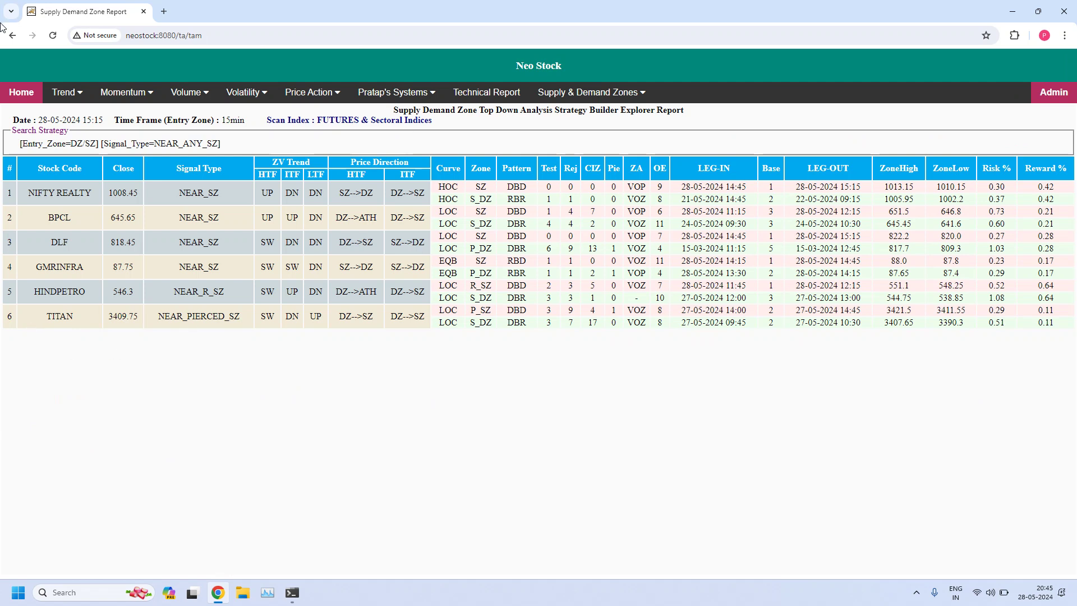
click(11, 35)
- Run the 5min NEAR_ANY_DZ top-down scan and return to the builder form
click(56, 143)
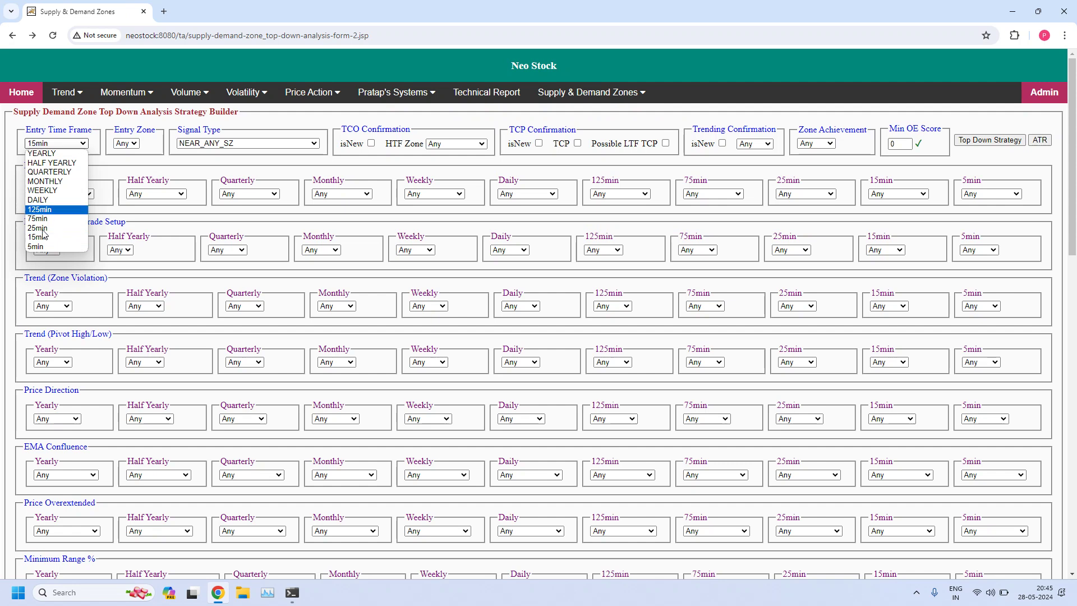
click(40, 251)
click(246, 143)
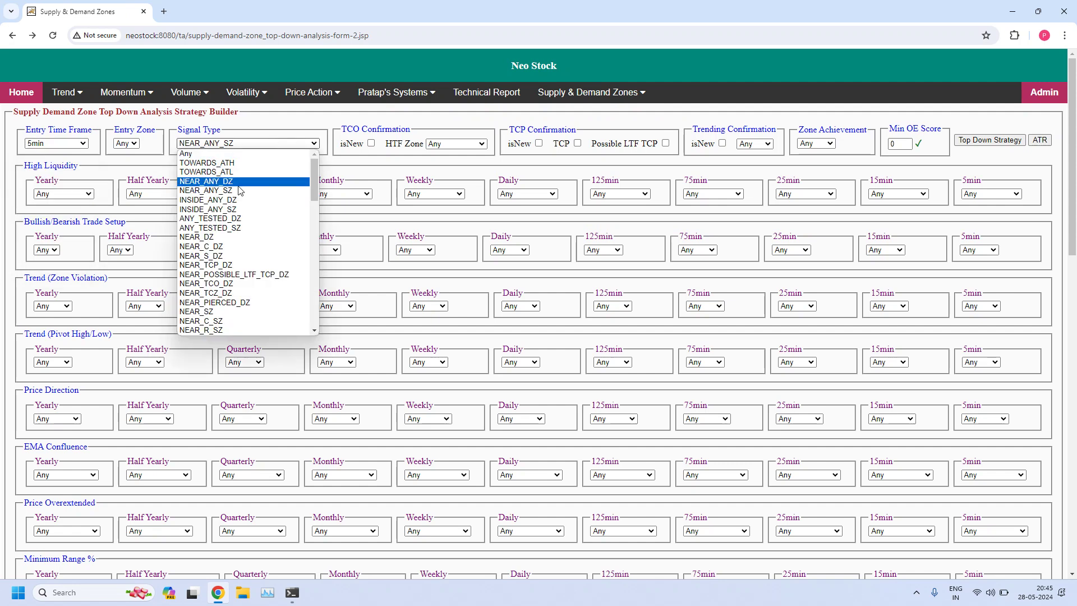
click(241, 188)
click(976, 140)
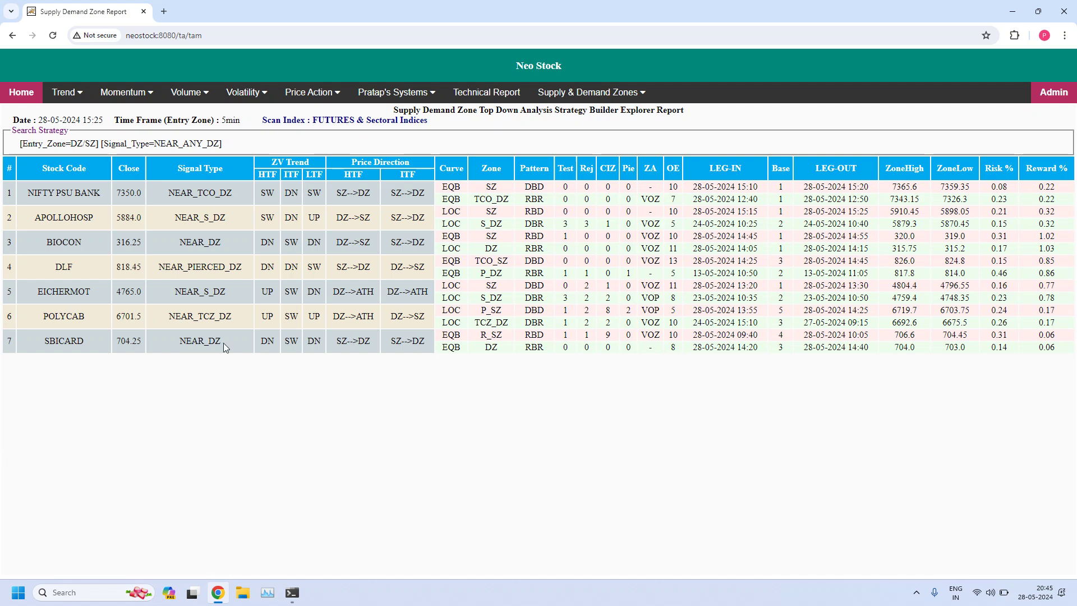
click(12, 35)
- Rerun at 5min with NEAR_ANY_SZ, giving eleven stocks including ACC, BATAINDIA, TRENT
click(76, 144)
click(36, 247)
click(275, 143)
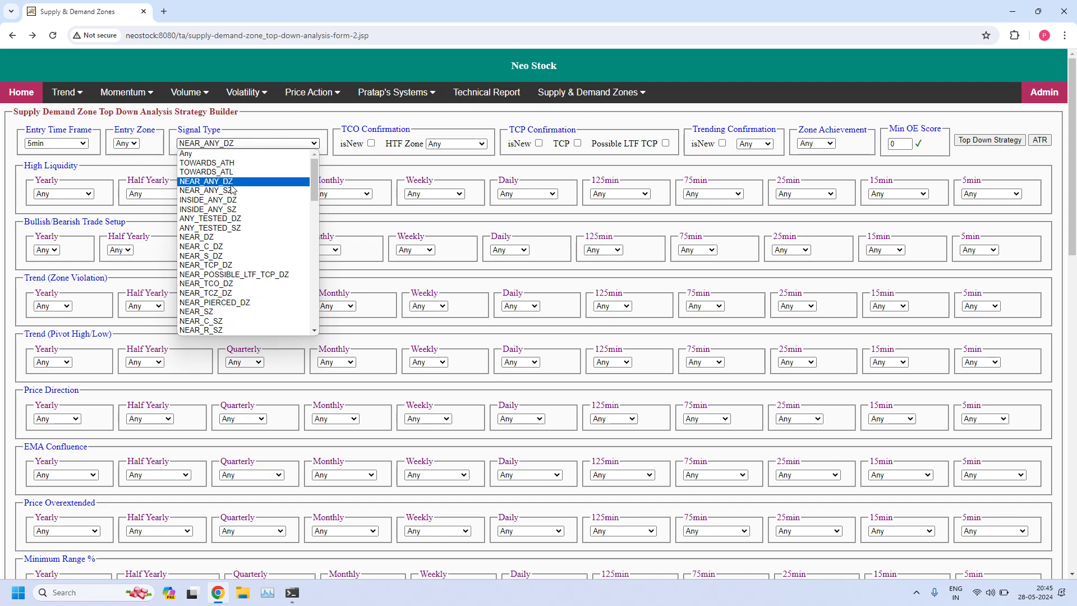
click(214, 190)
click(972, 140)
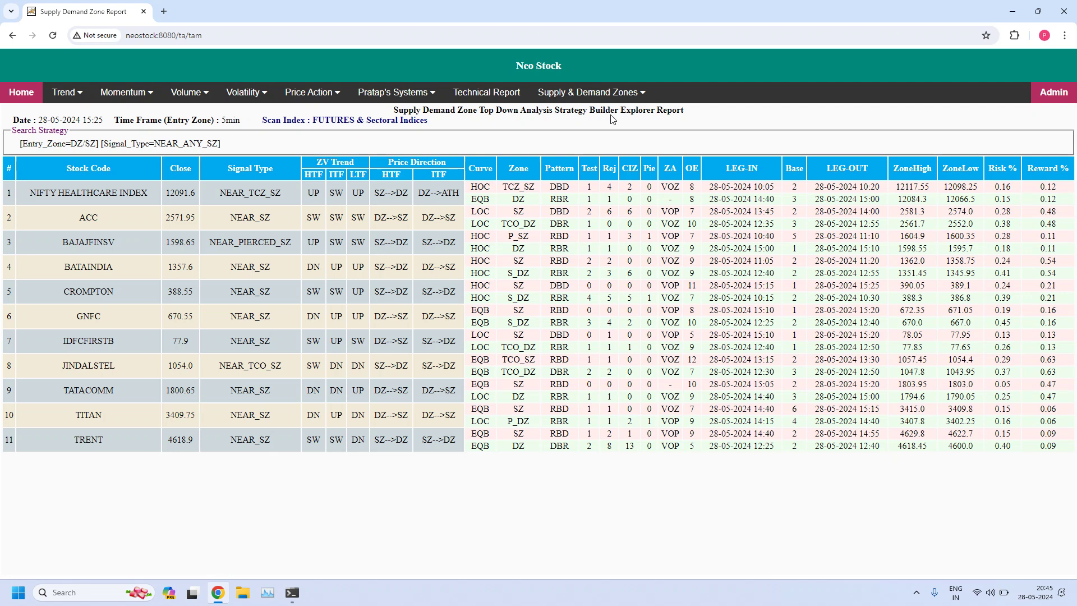
mouse_move(612, 97)
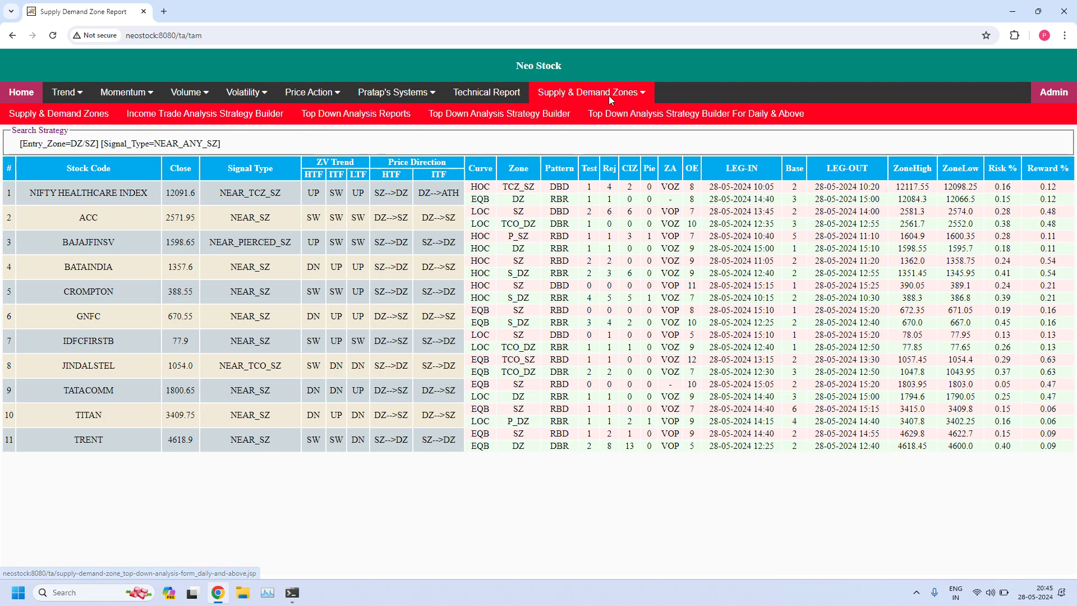
- Generate the ATR Stop-Loss Buffer Report from the strategy builder and select the Daily ATR heading
click(553, 114)
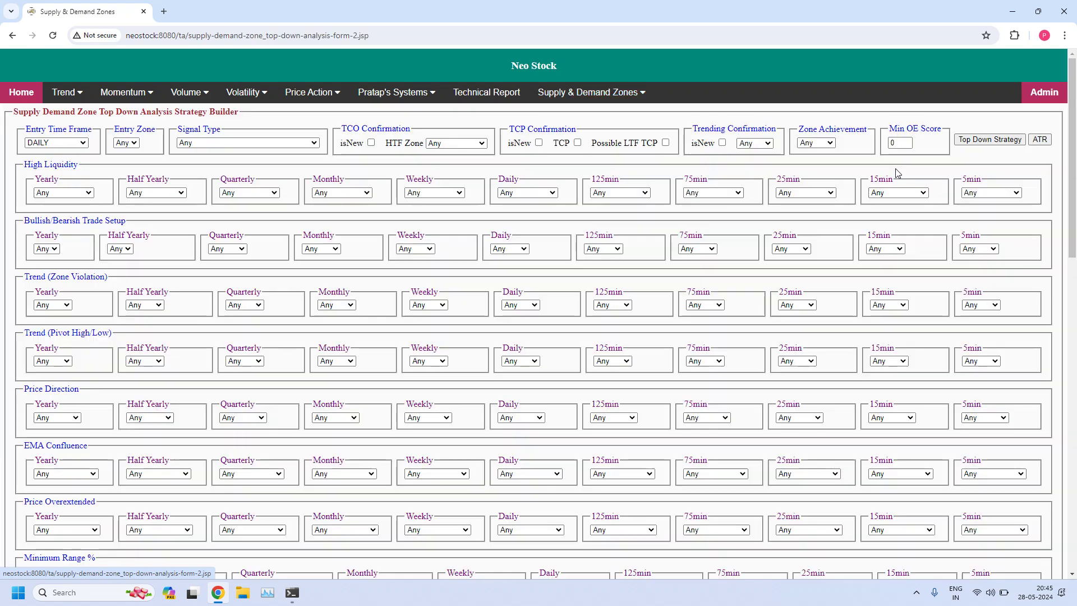
click(1040, 140)
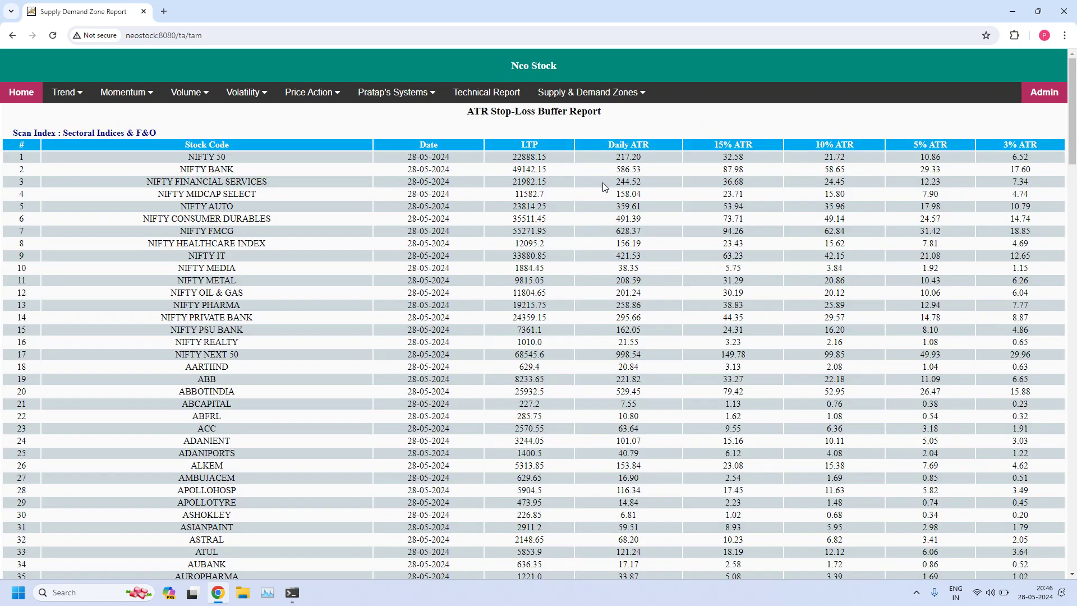
triple_click(610, 147)
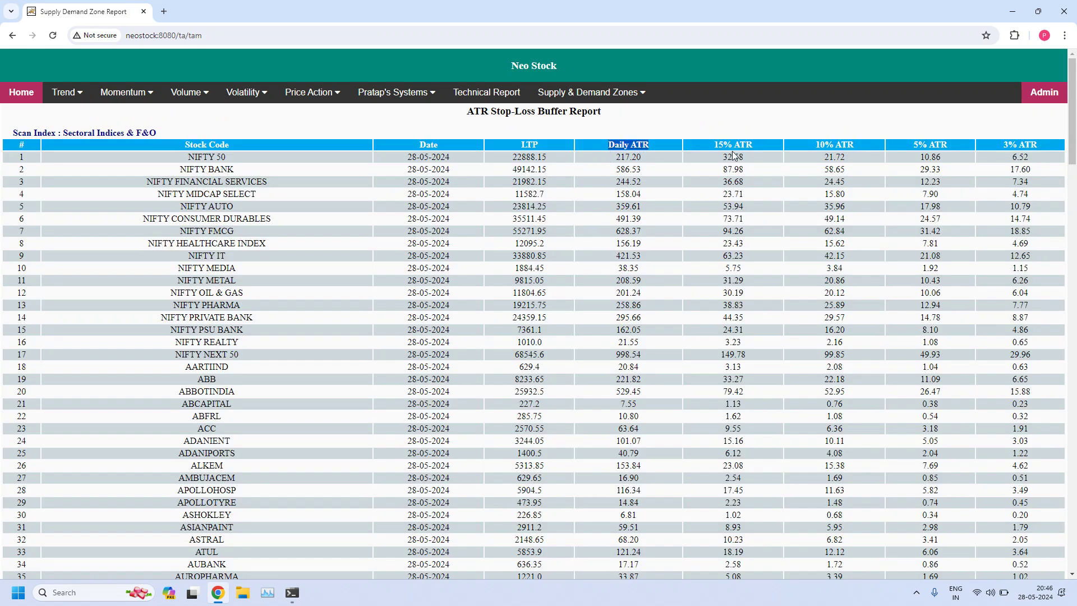